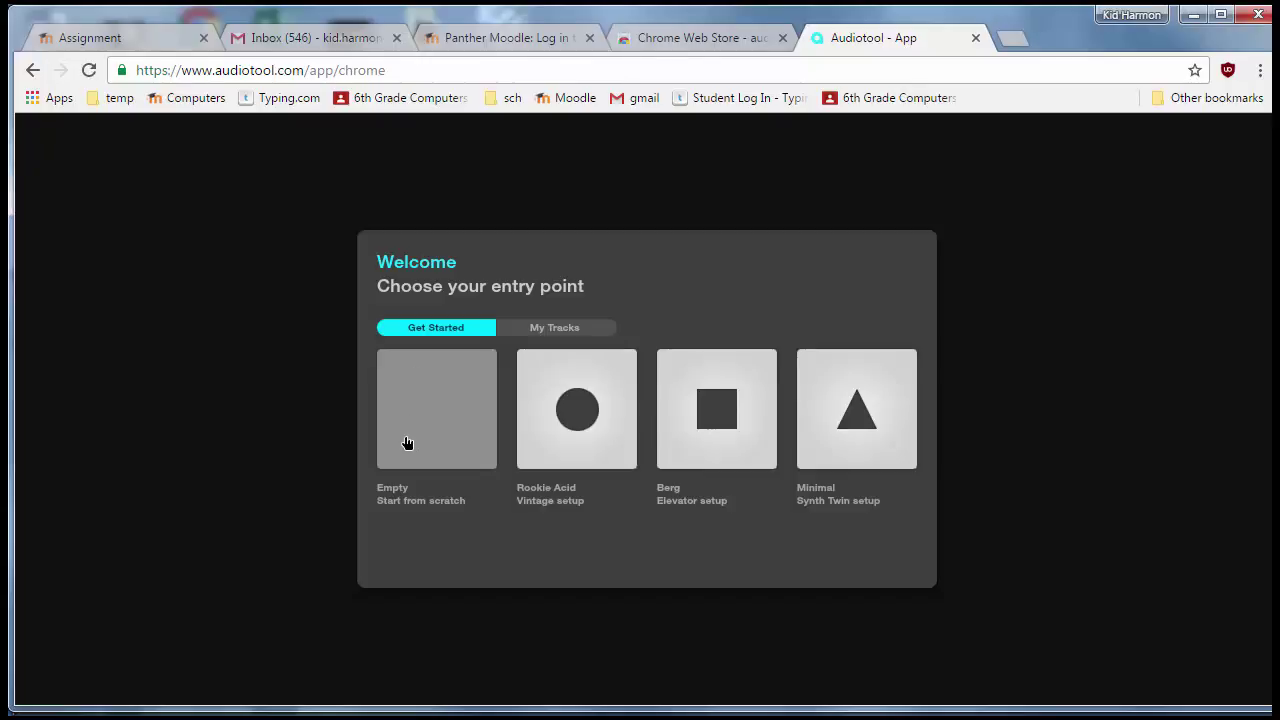
# Start an empty project from the Get Started Empty tile on the Welcome screen
pyautogui.click(416, 440)
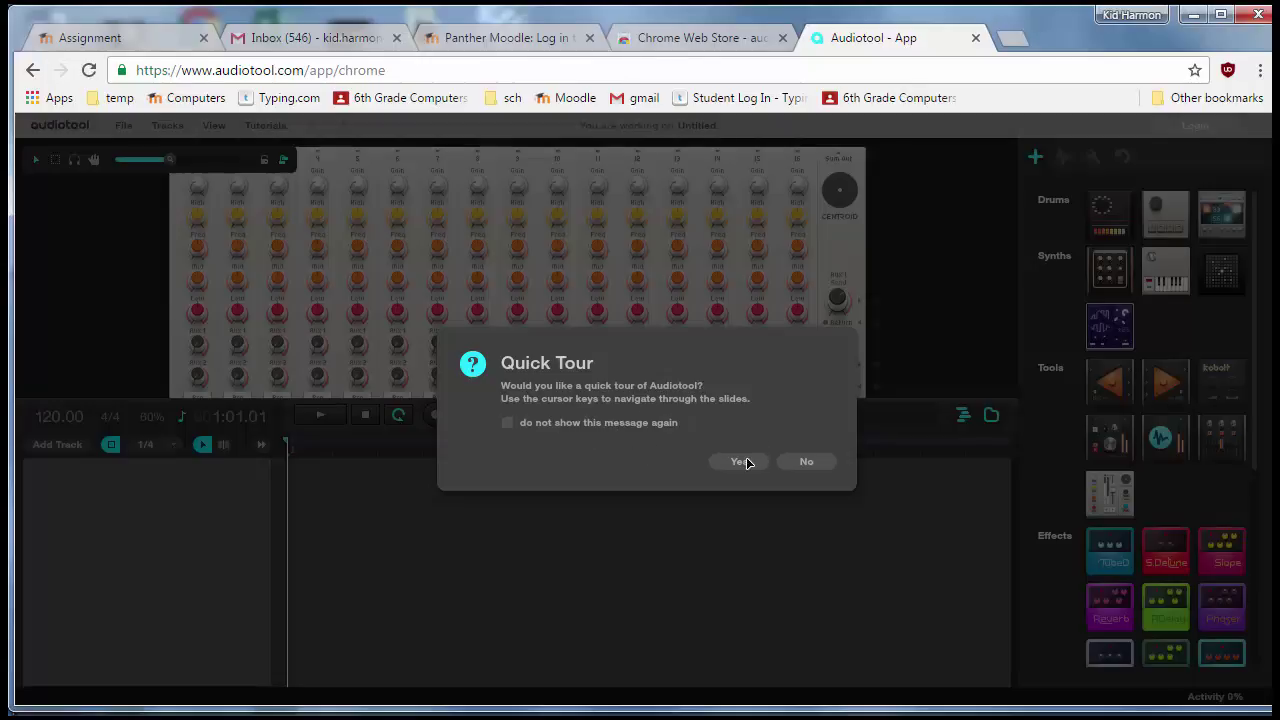
# Dismiss the Quick Tour prompt and zoom out on the device desktop
pyautogui.click(811, 463)
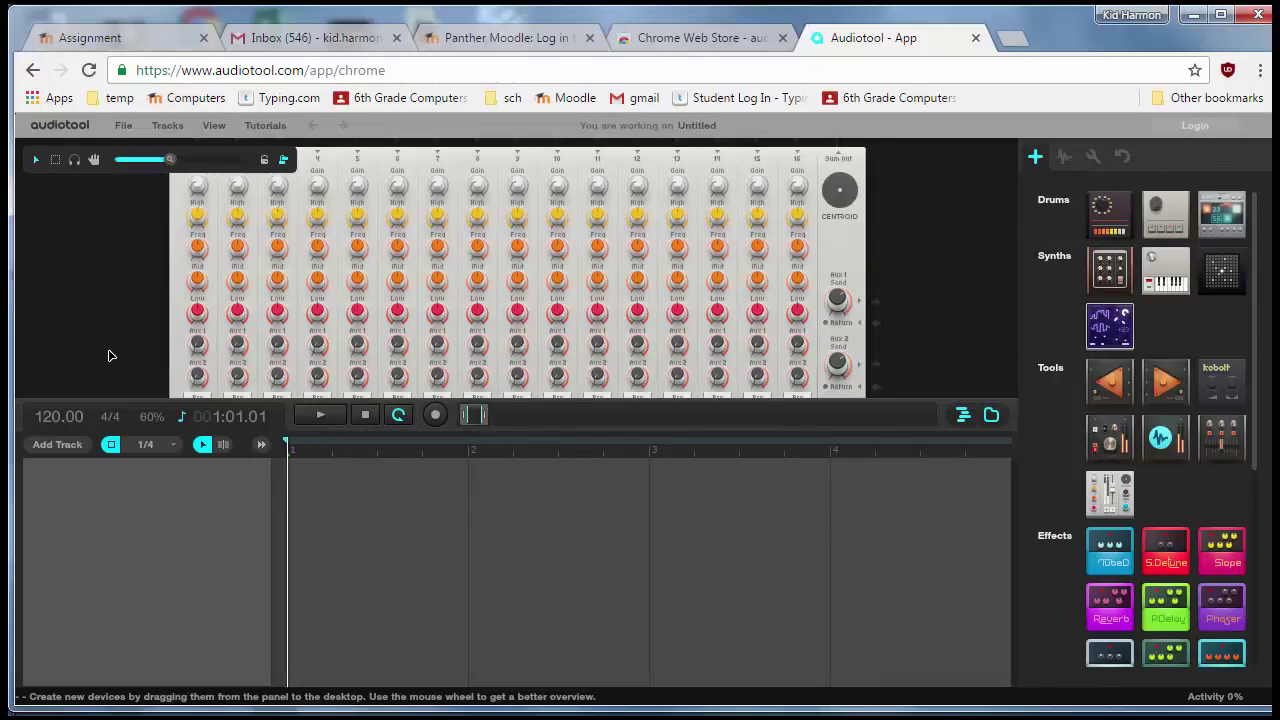
pyautogui.scroll(-1, 120, 336)
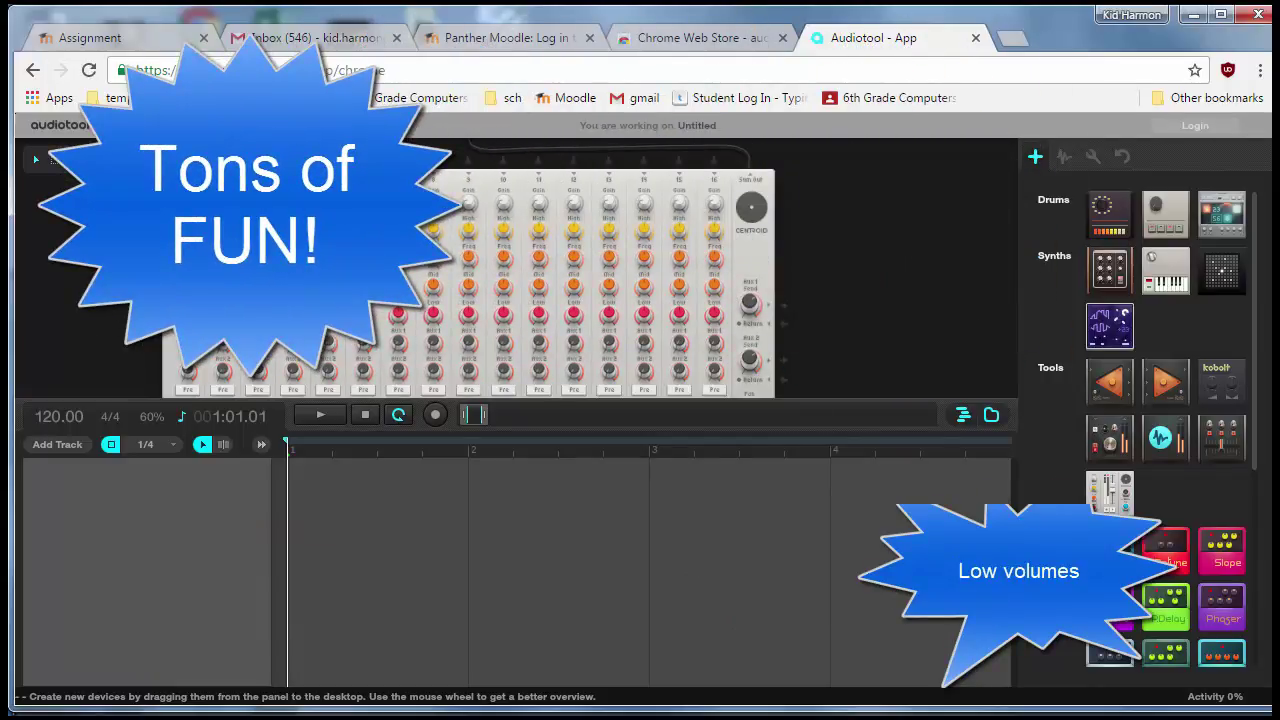
# Open the loop sample browser and preview FHP_120_DRMLP_48
pyautogui.click(1065, 158)
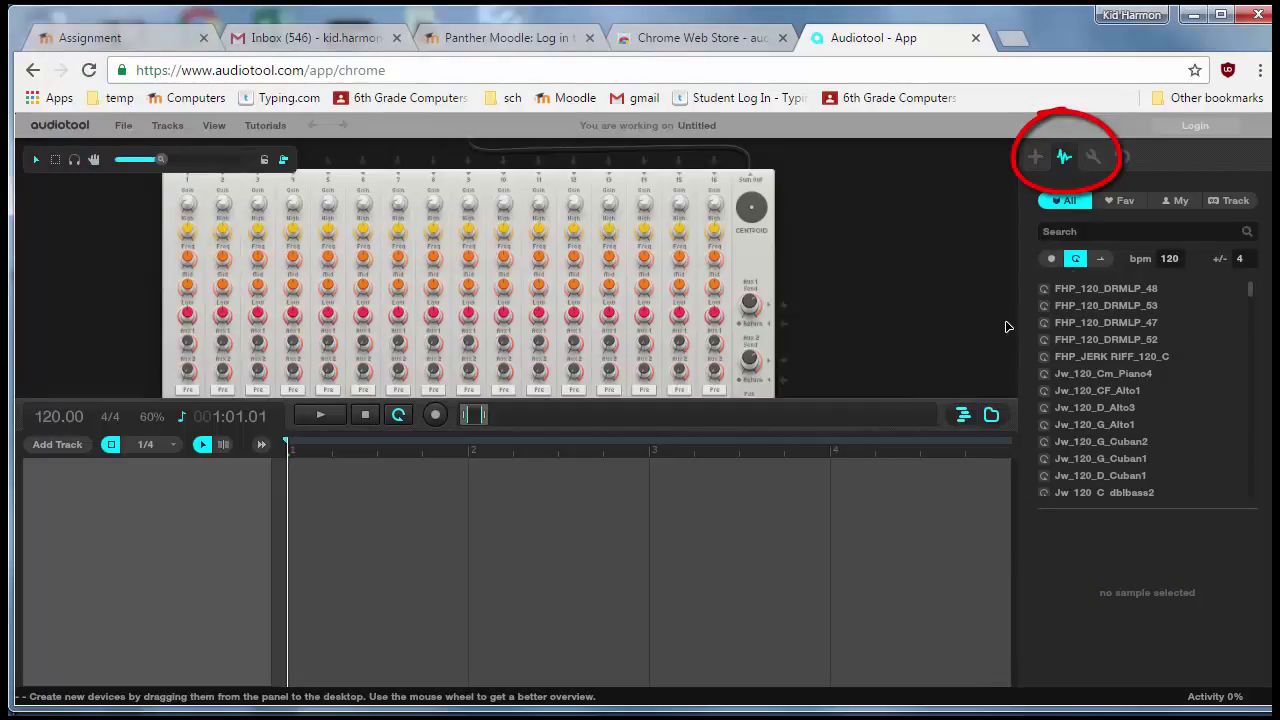
pyautogui.click(1074, 296)
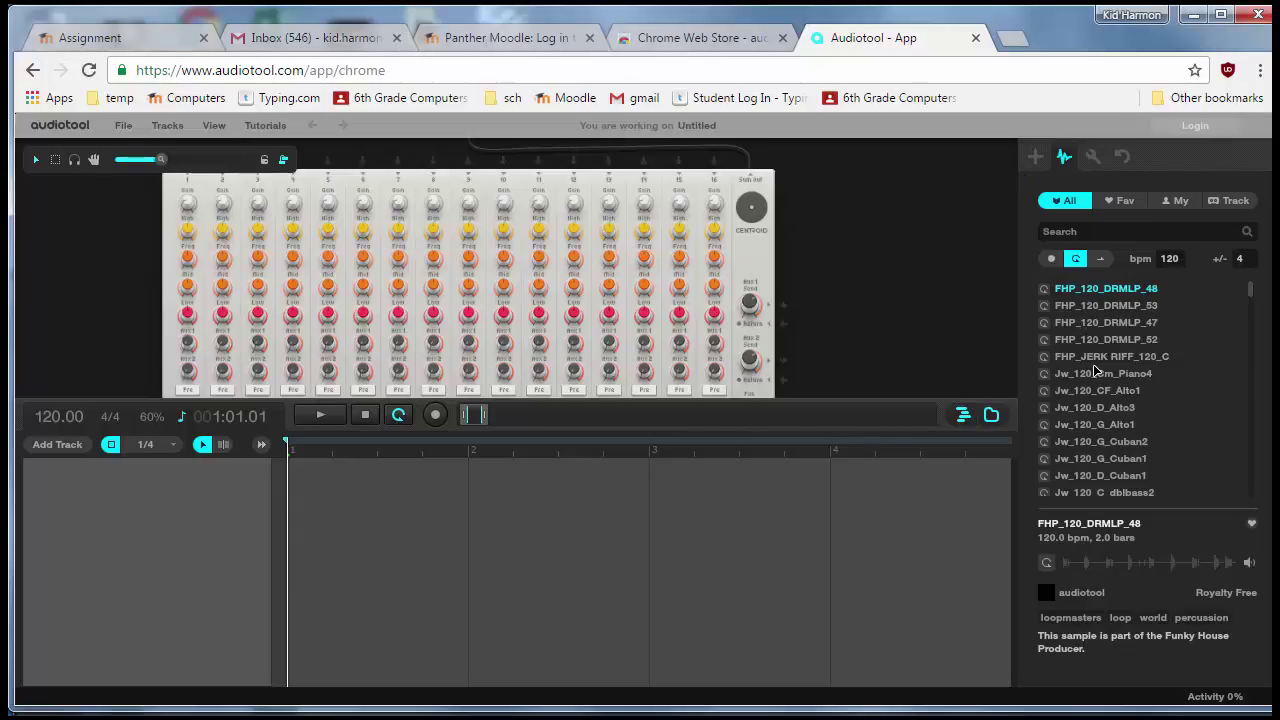
pyautogui.click(1091, 296)
pyautogui.click(1046, 564)
pyautogui.click(1047, 564)
# Preview FHP_120_DRMLP_53 and FHP_120_DRMLP_52, then place _52 on a new audio track
pyautogui.click(1091, 308)
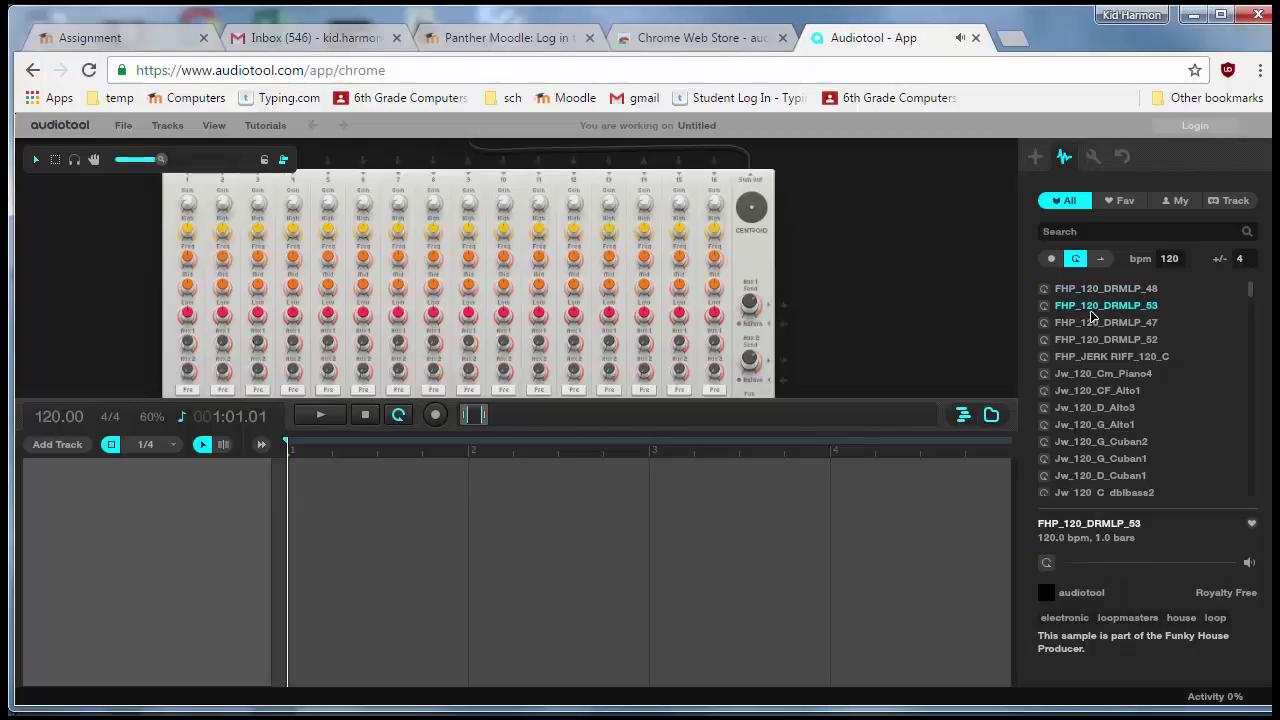
pyautogui.click(1046, 564)
pyautogui.click(1091, 341)
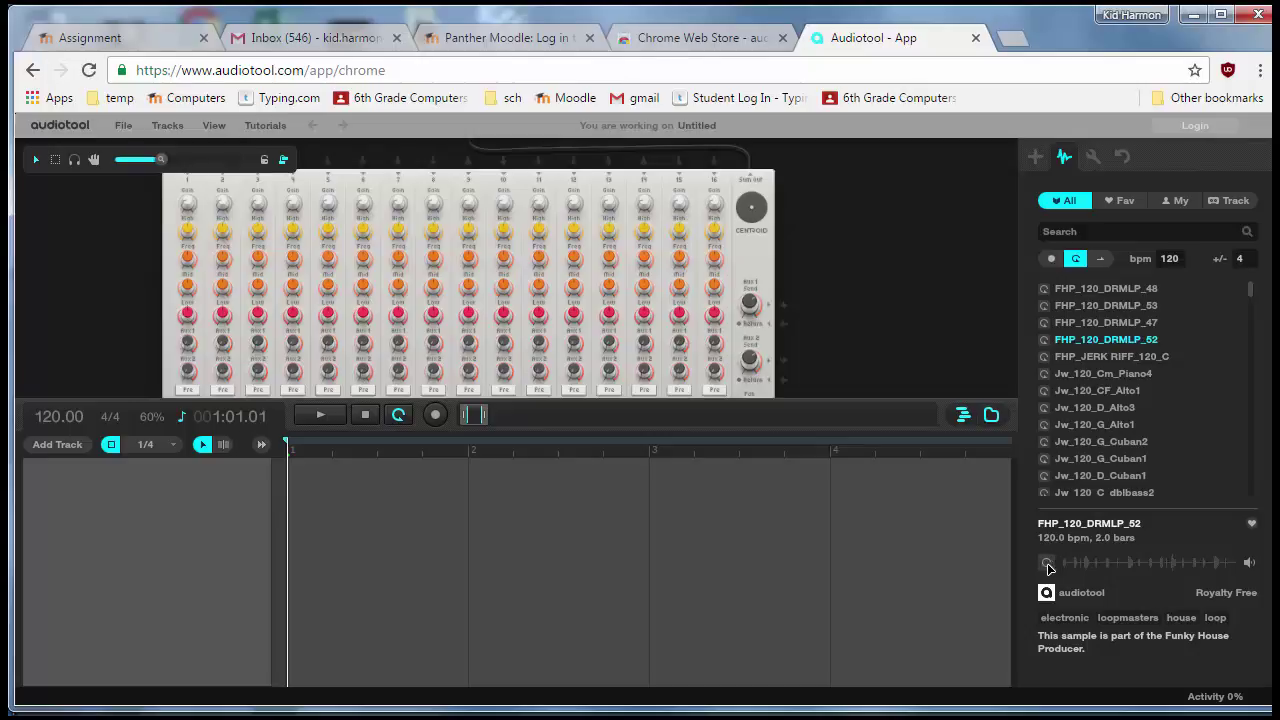
pyautogui.click(1046, 564)
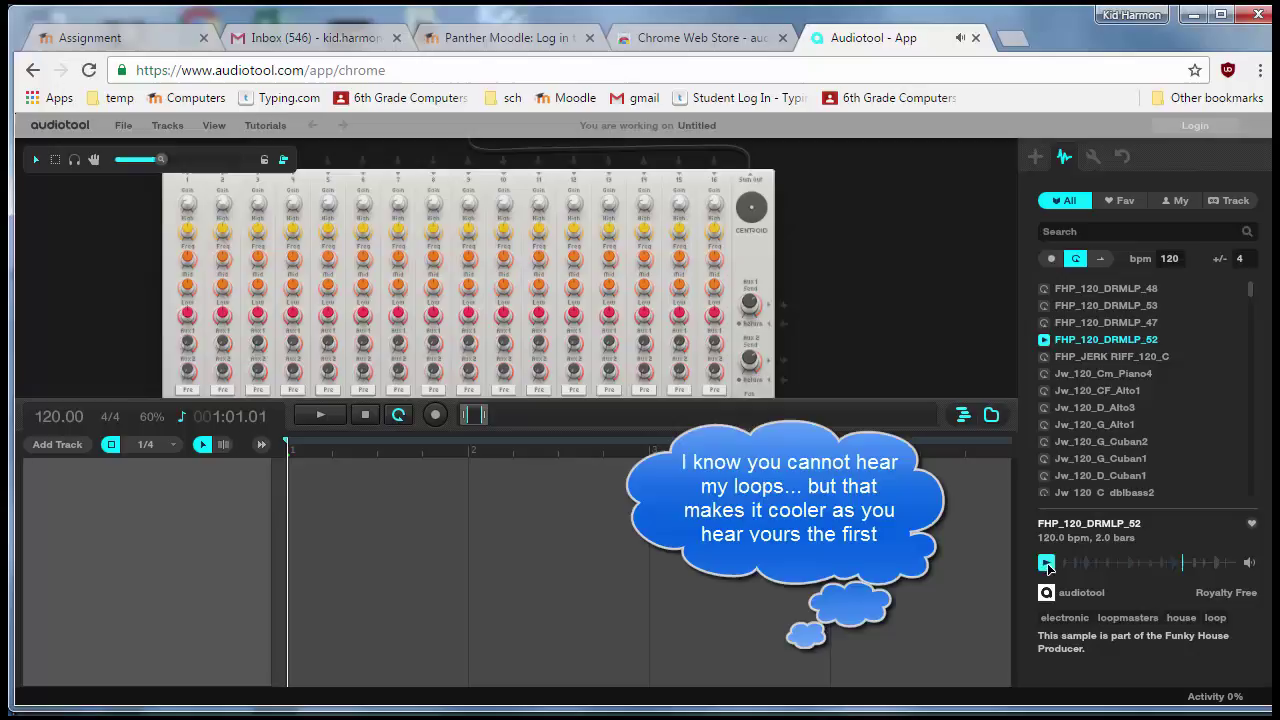
pyautogui.click(1046, 564)
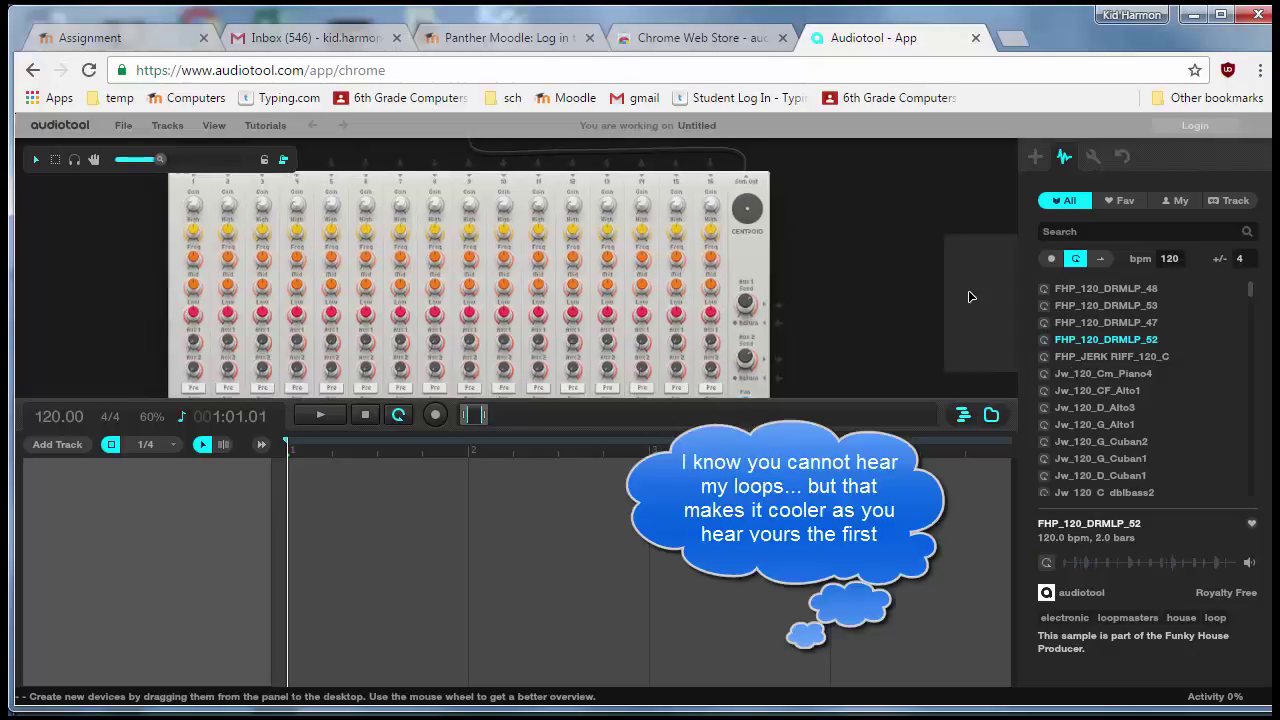
pyautogui.scroll(-3, 968, 290)
pyautogui.scroll(3, 710, 249)
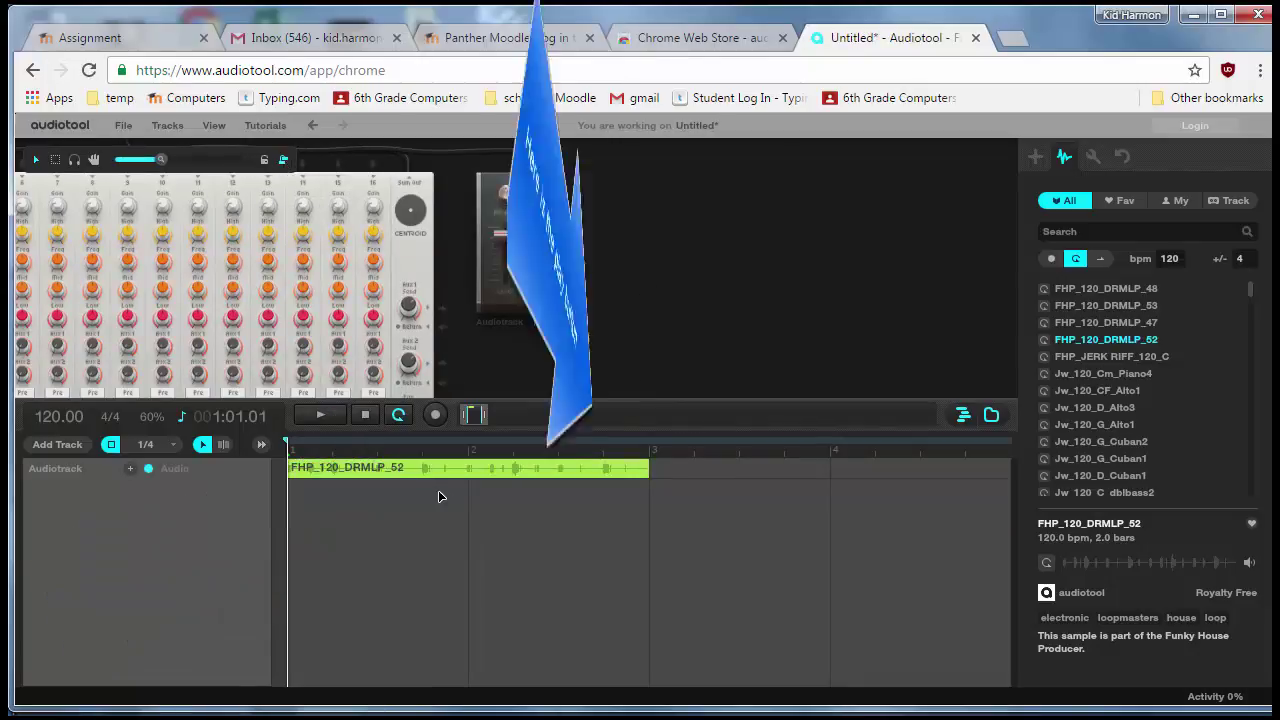
# Extend the FHP_120_DRMLP_52 clip's loop to bar 4 and play it back
pyautogui.click(202, 445)
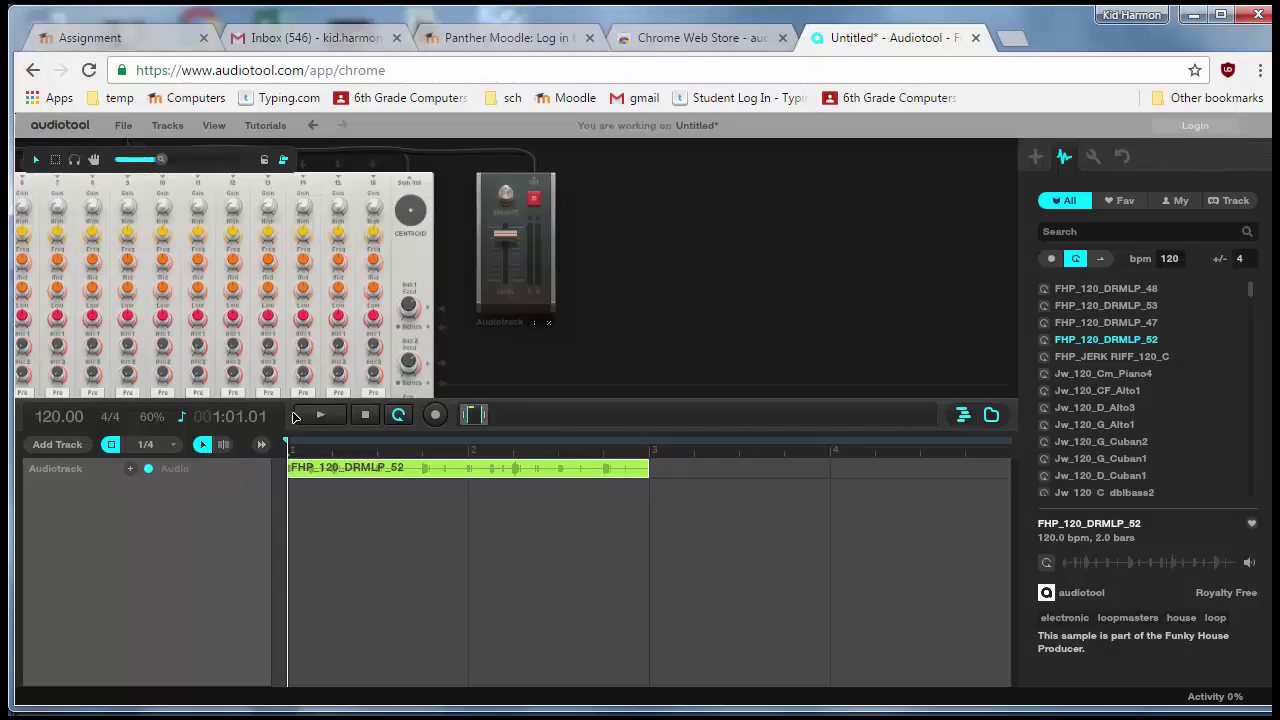
pyautogui.click(316, 416)
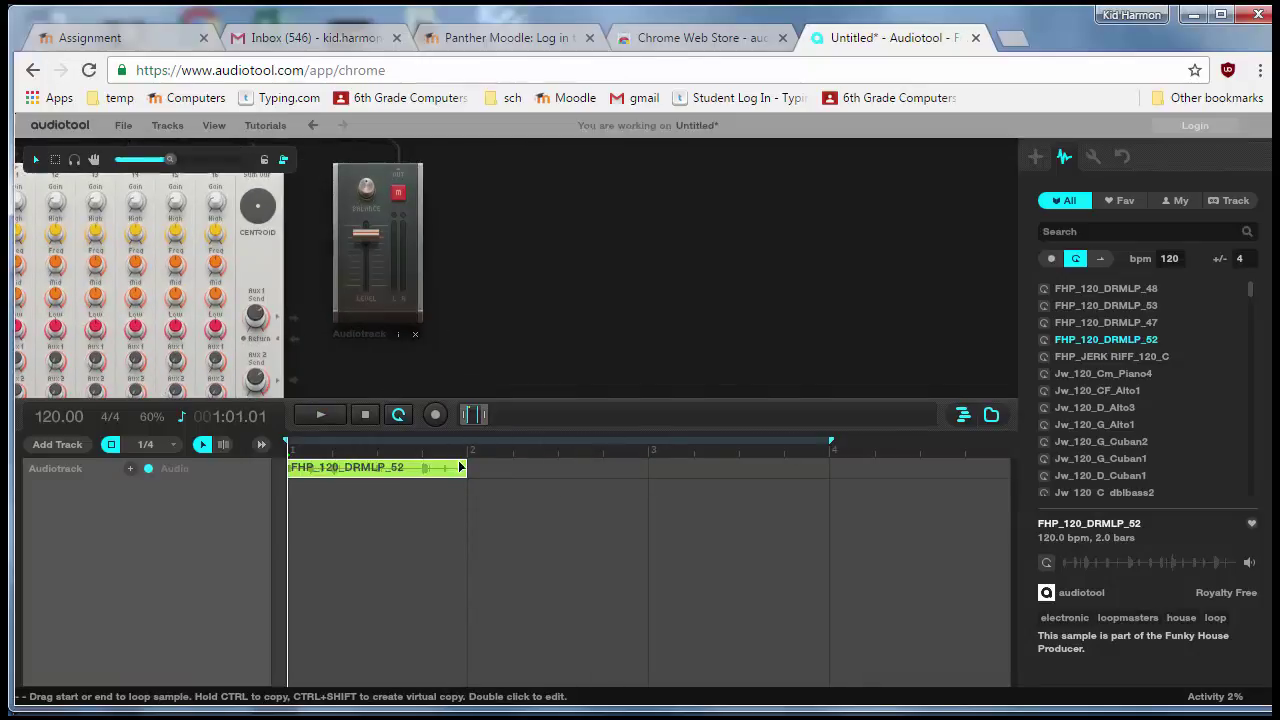
pyautogui.moveTo(465, 466); pyautogui.dragTo(826, 470)
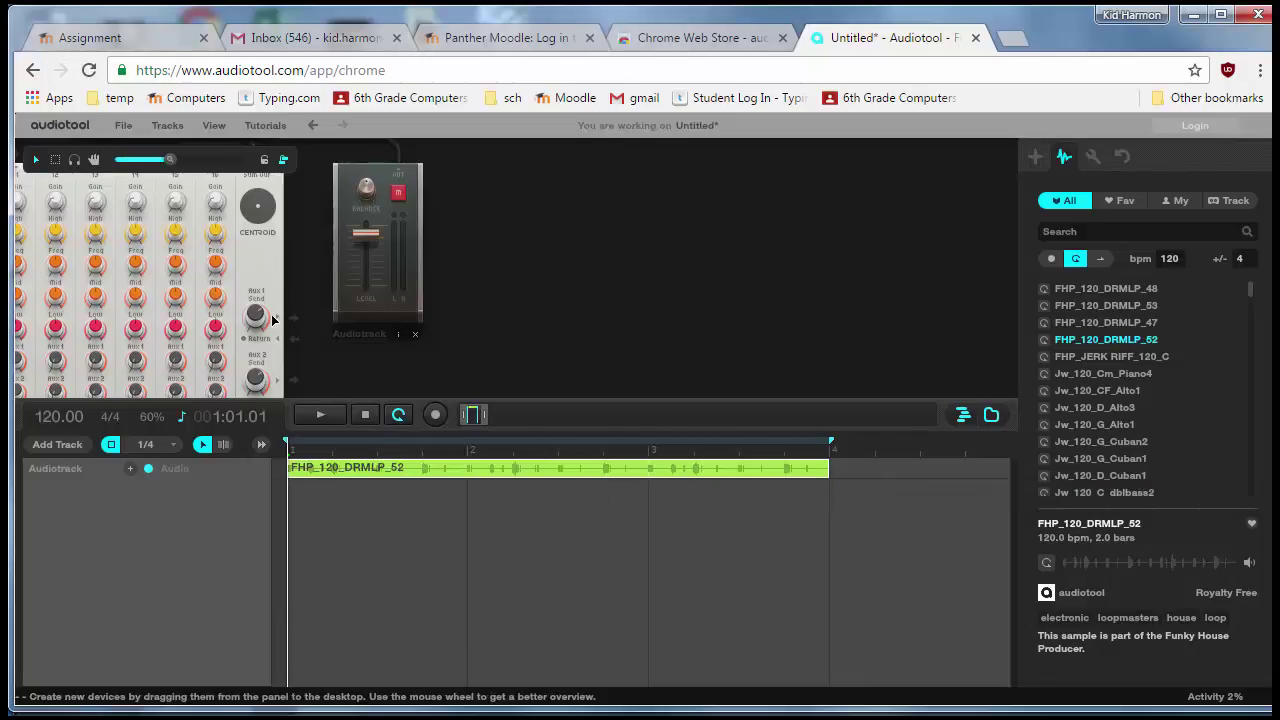
pyautogui.click(323, 415)
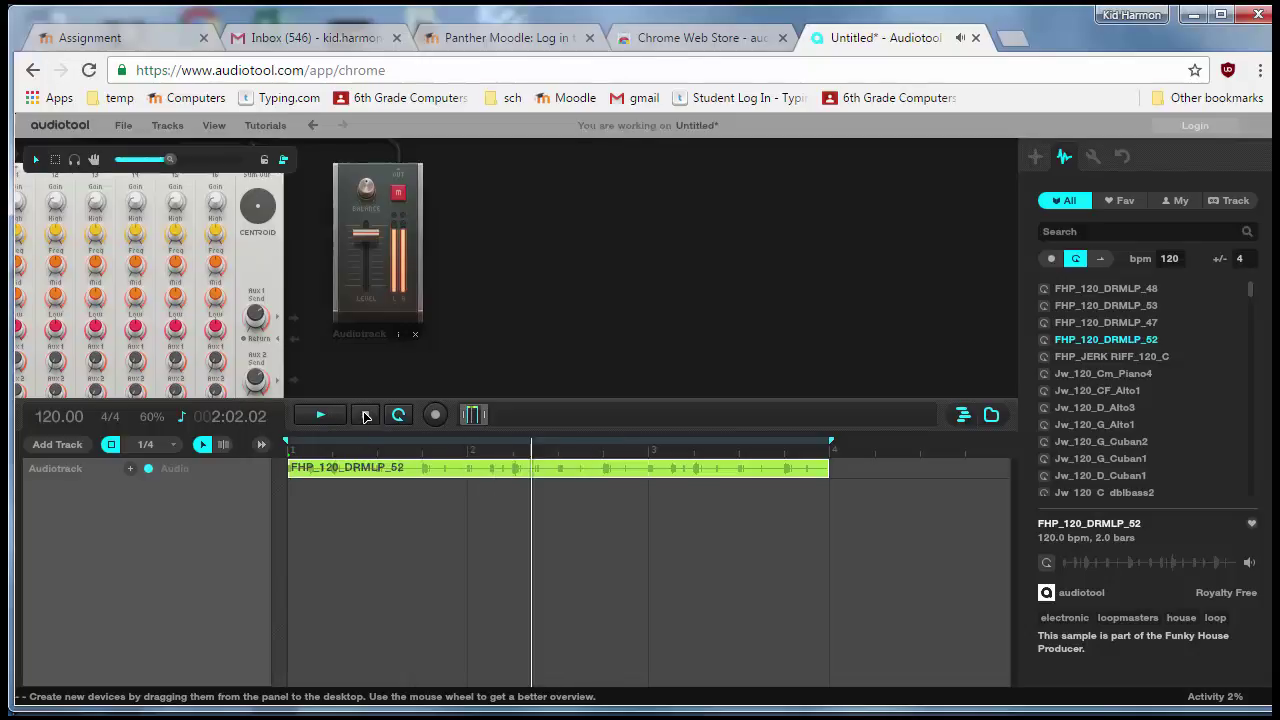
pyautogui.click(363, 416)
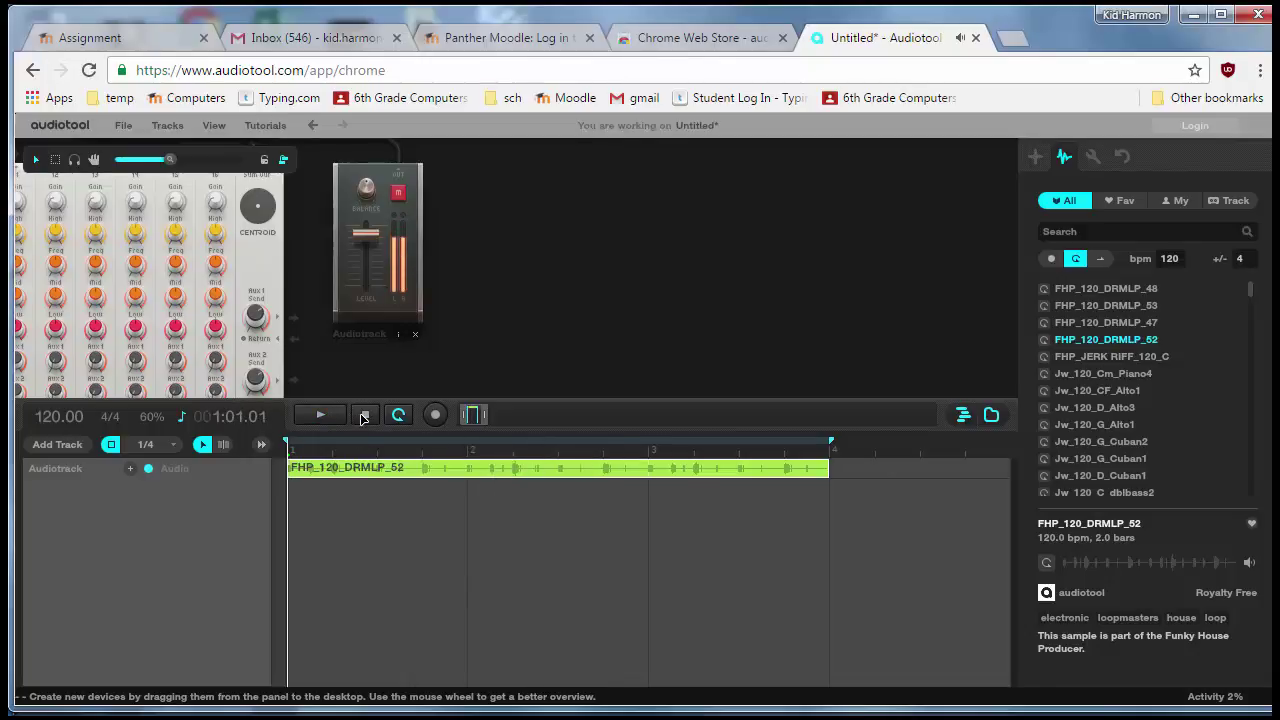
# Audition Jw_120_D_Alto3, Sh_120 Synth Loop 4C and 5C, and Sh_120 Rhodes Loop 5C
pyautogui.click(1080, 407)
pyautogui.scroll(-6, 1088, 410)
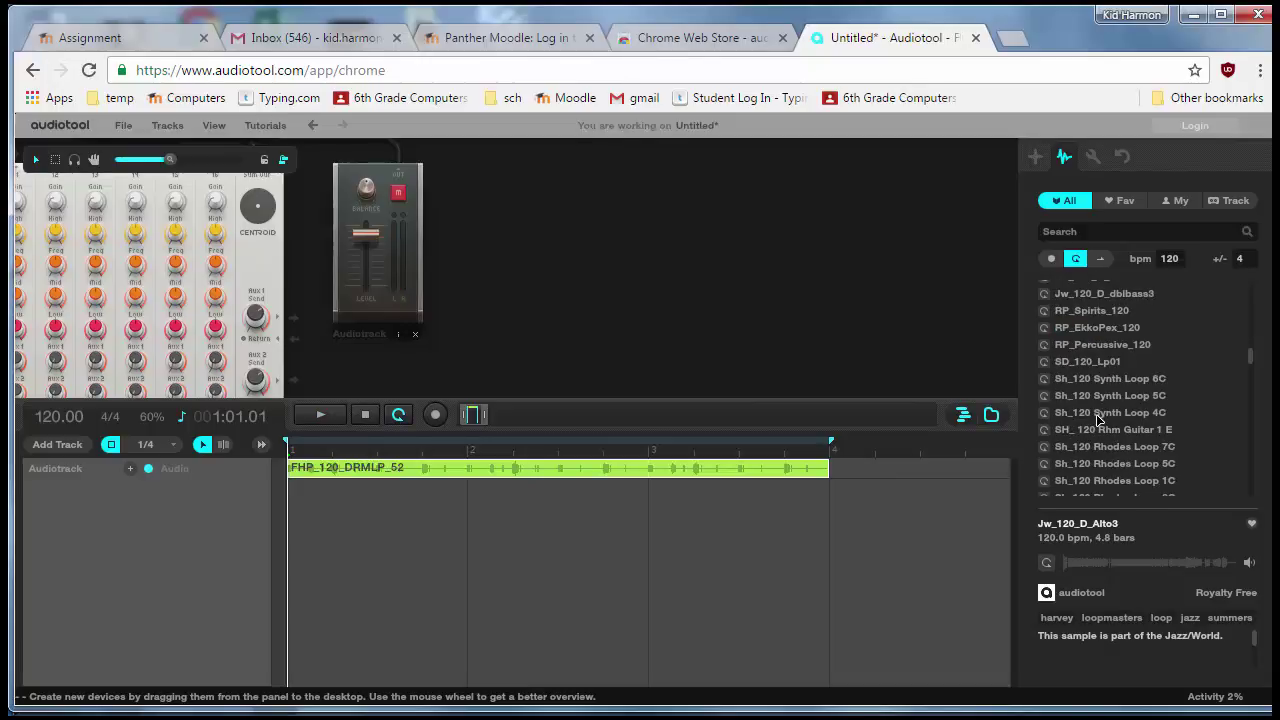
pyautogui.click(1098, 413)
pyautogui.click(1097, 396)
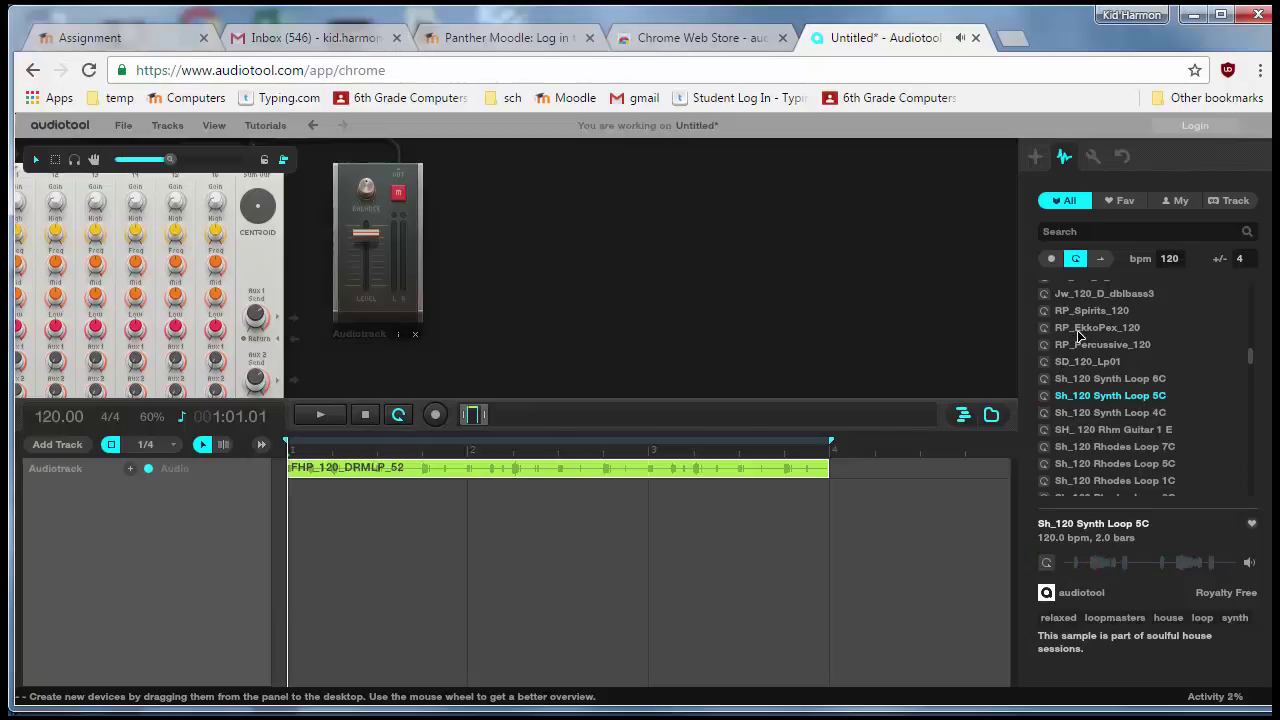
pyautogui.click(1077, 463)
pyautogui.scroll(-3, 1080, 440)
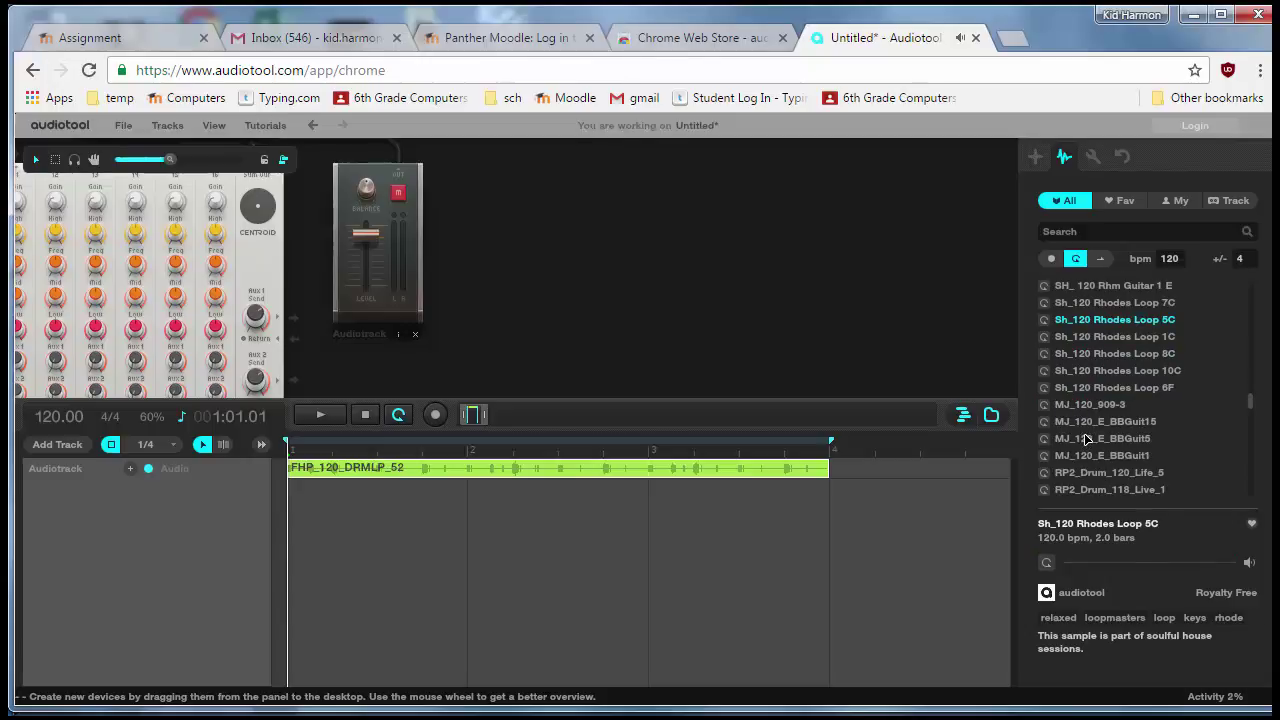
# Preview MJ_120_E_BBGuit1 and place it on a new audio track
pyautogui.click(1080, 455)
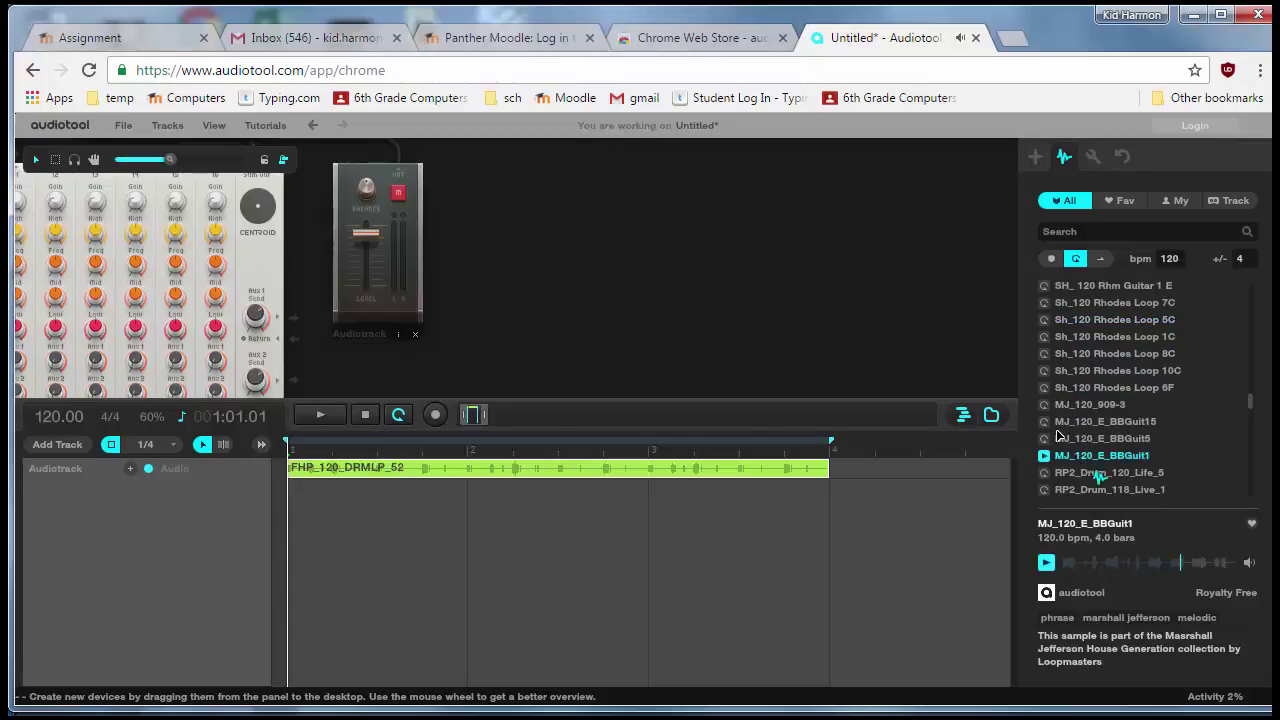
pyautogui.scroll(-3, 586, 237)
pyautogui.moveTo(519, 251); pyautogui.dragTo(520, 252)
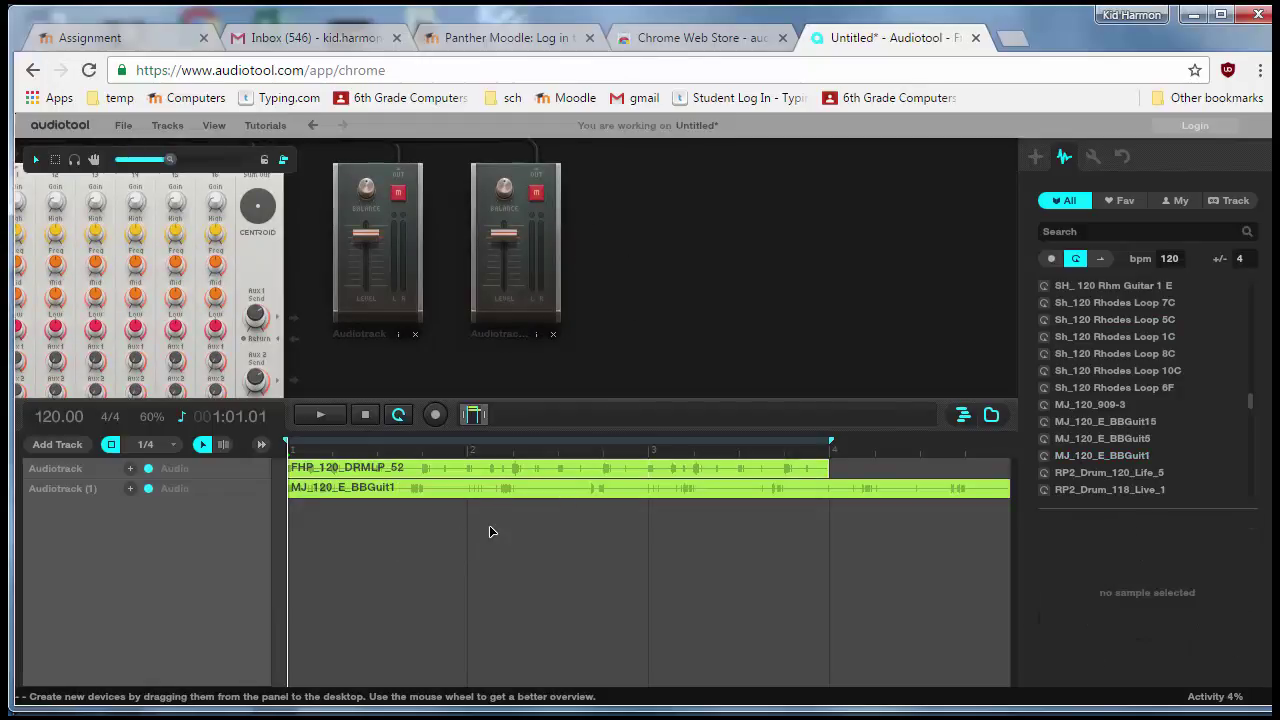
# Play the two-track song, shift the timeline view, and select RP2_Drum_120_Life_5
pyautogui.click(325, 418)
pyautogui.click(323, 420)
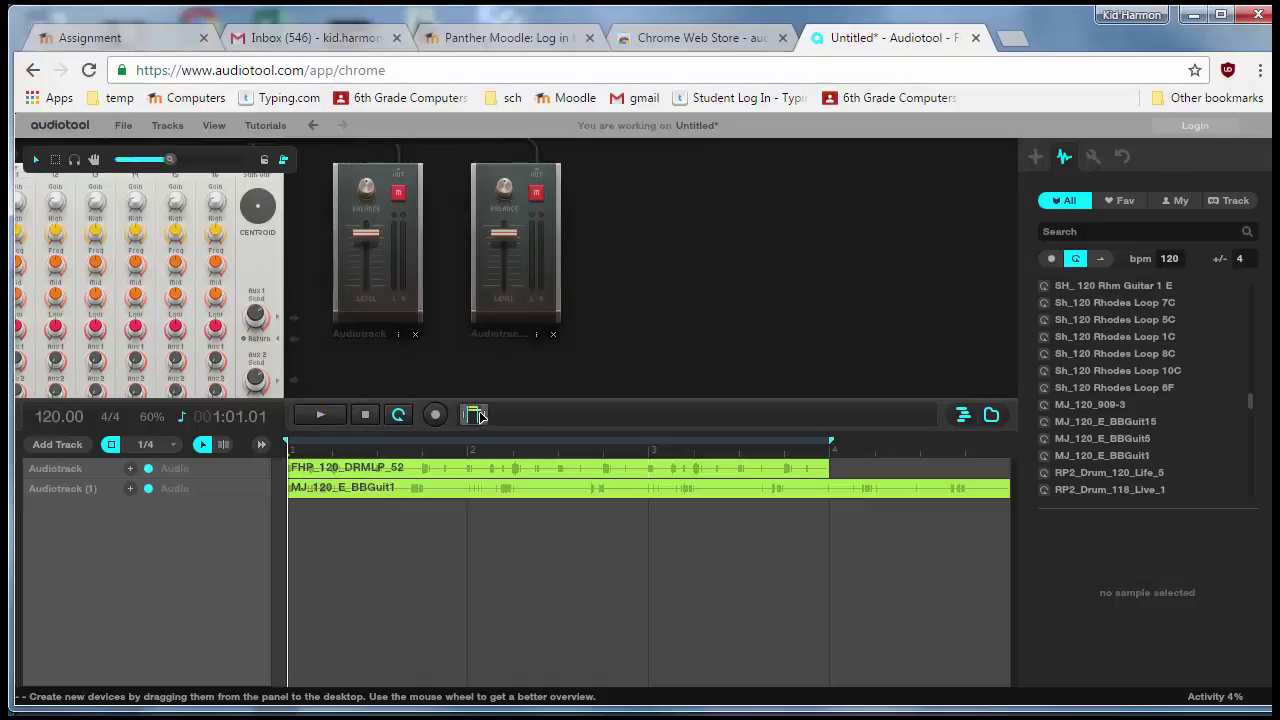
pyautogui.click(479, 416)
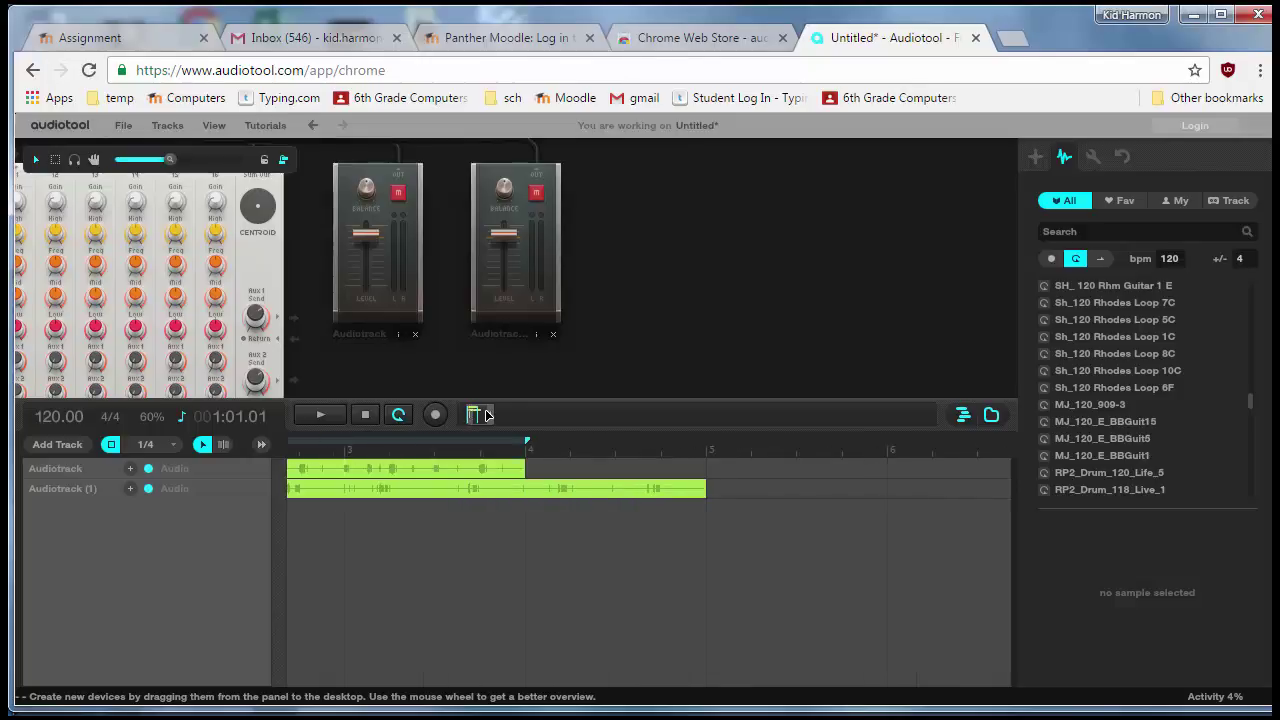
pyautogui.click(479, 415)
pyautogui.click(479, 415)
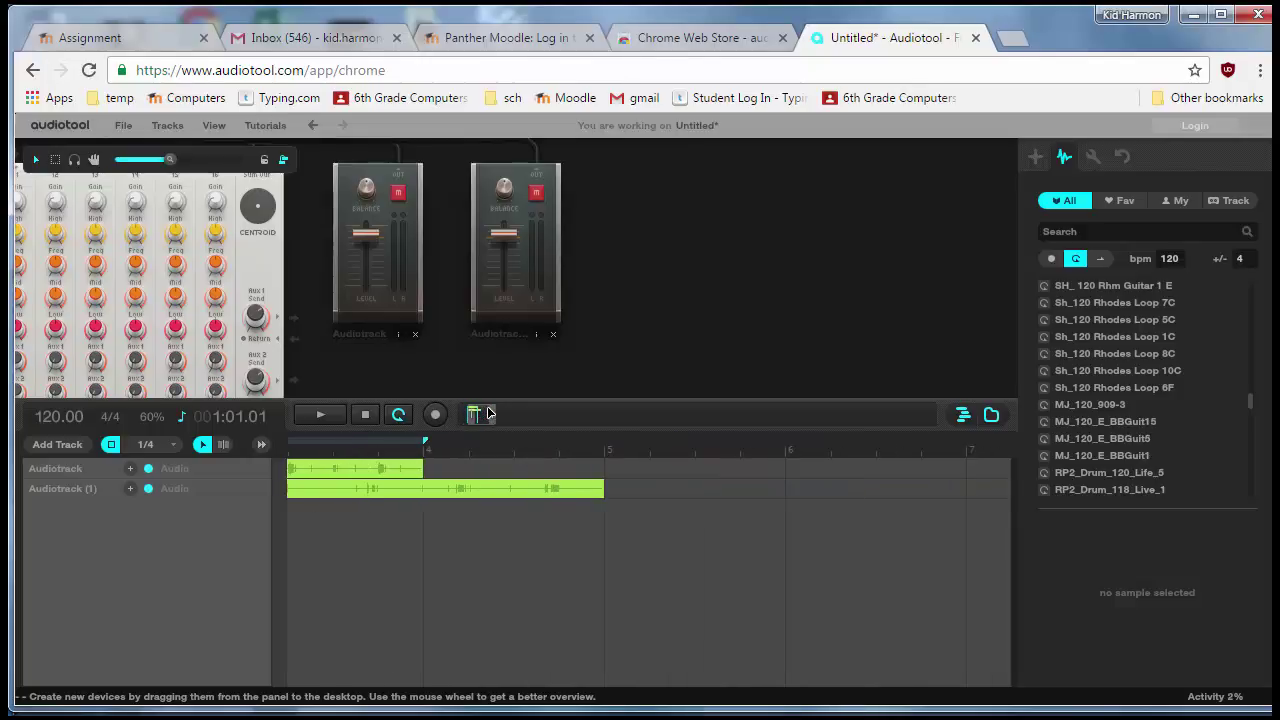
pyautogui.click(487, 412)
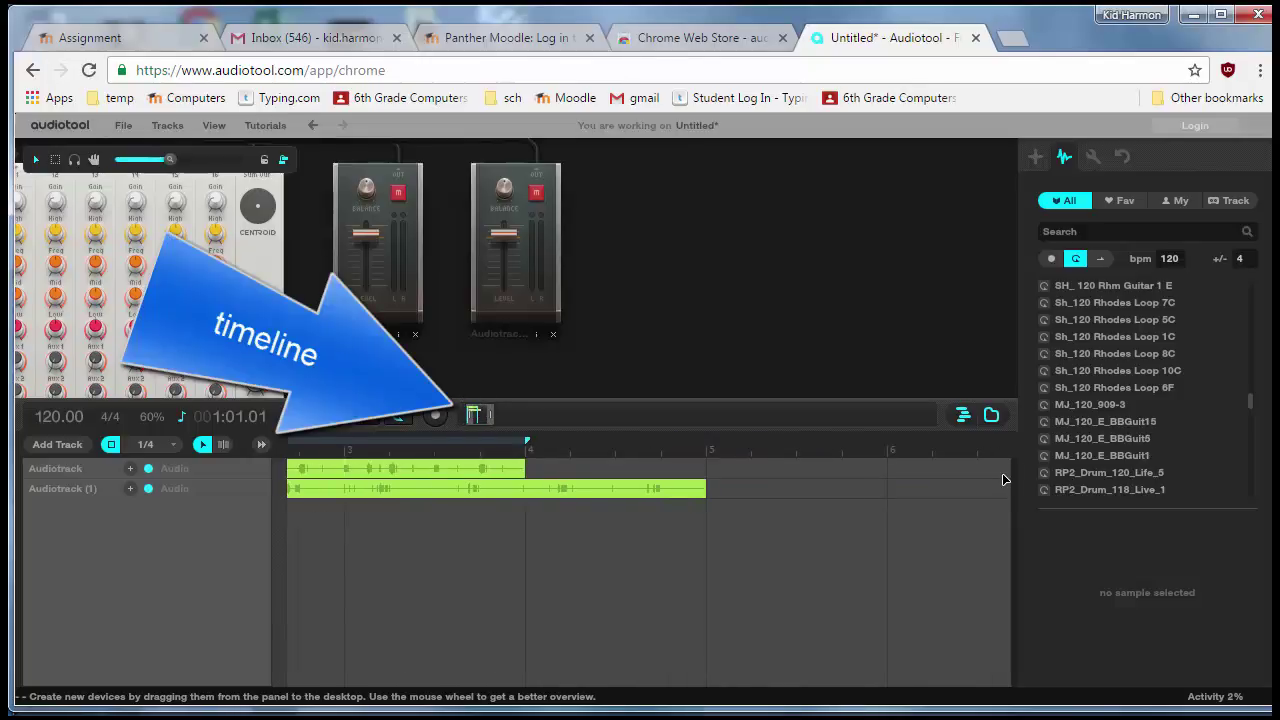
pyautogui.click(1078, 474)
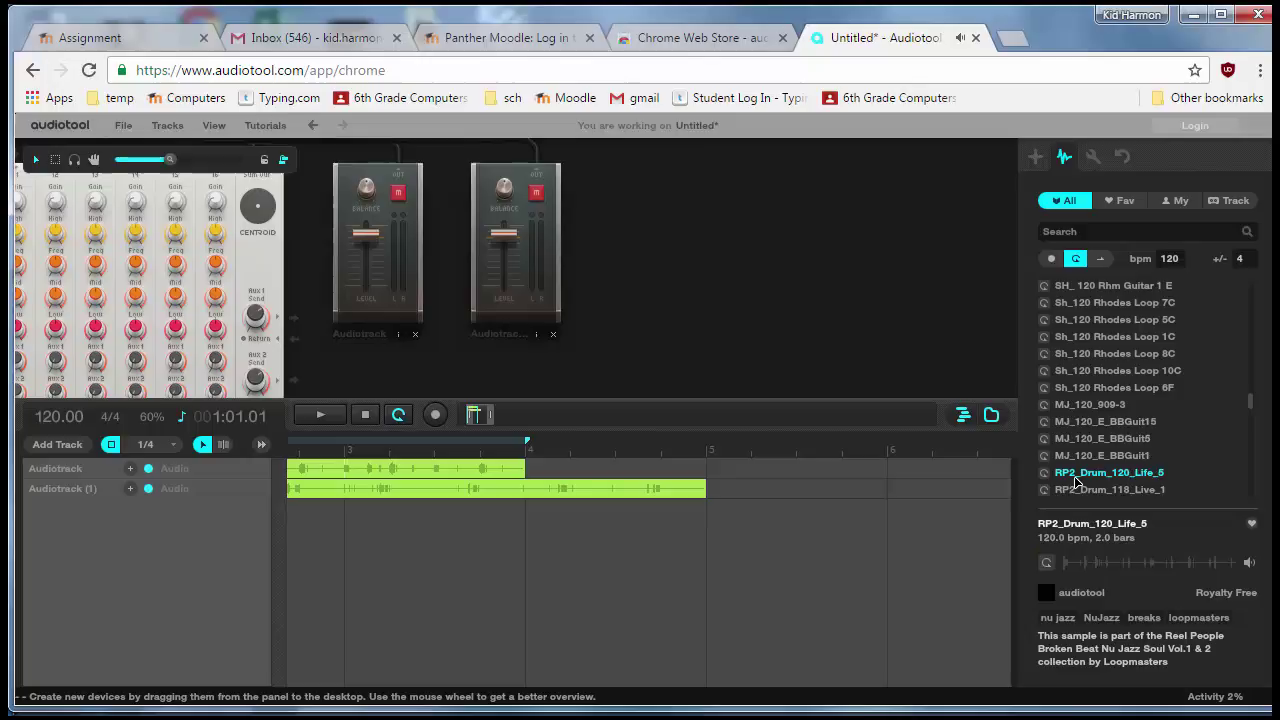
# Fit the arrangement in the timeline and move the RP2_Drum_120_Life_5 clip to mid bar 2
pyautogui.scroll(-2, 634, 229)
pyautogui.scroll(2, 594, 249)
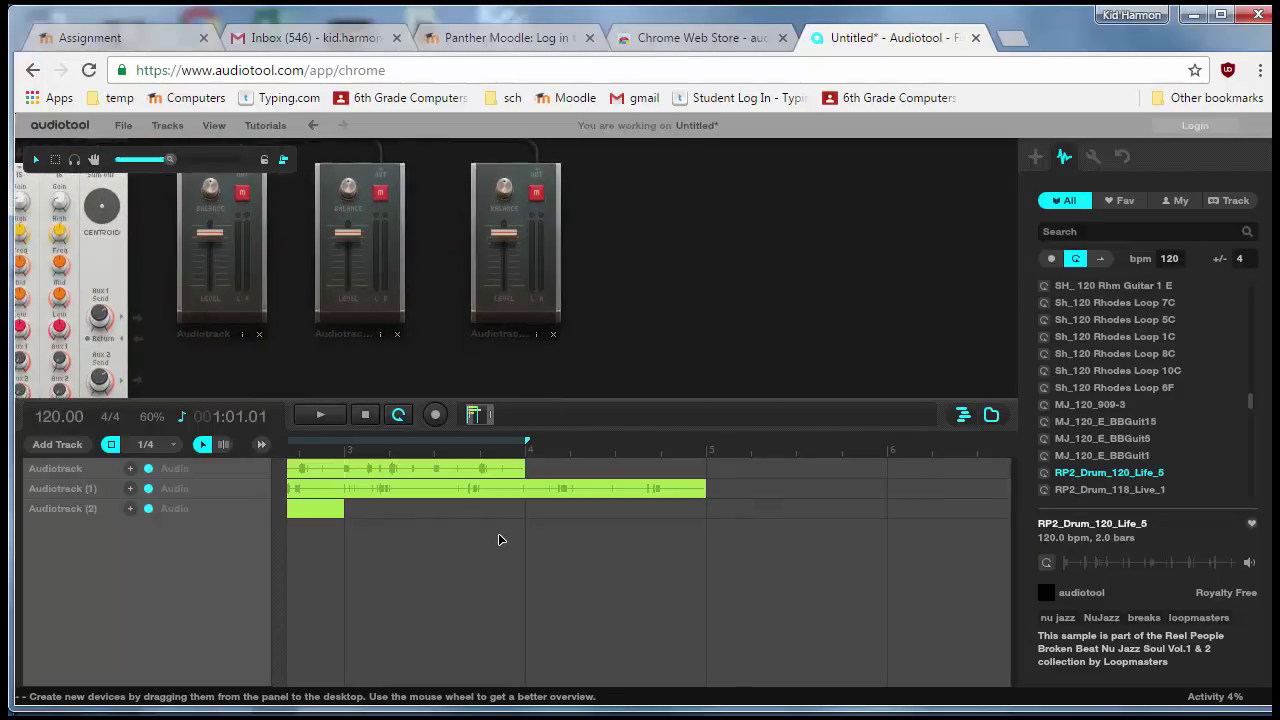
pyautogui.click(476, 415)
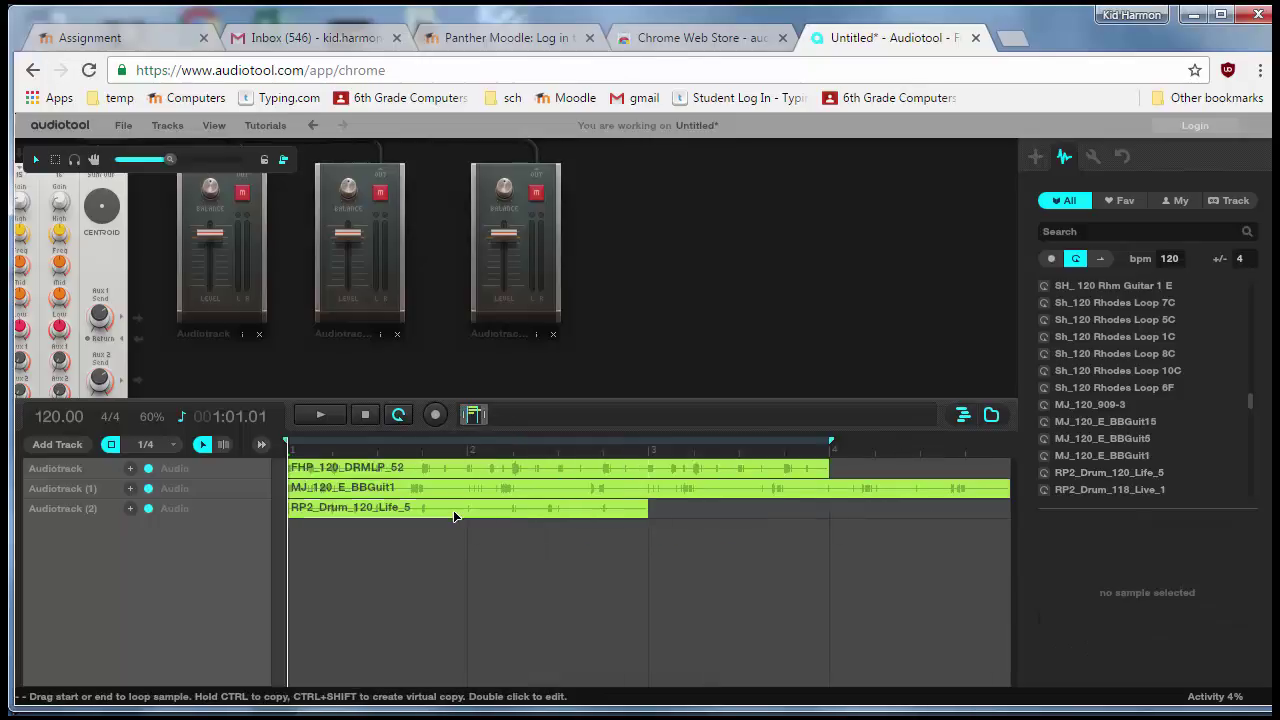
pyautogui.moveTo(440, 515); pyautogui.dragTo(712, 513)
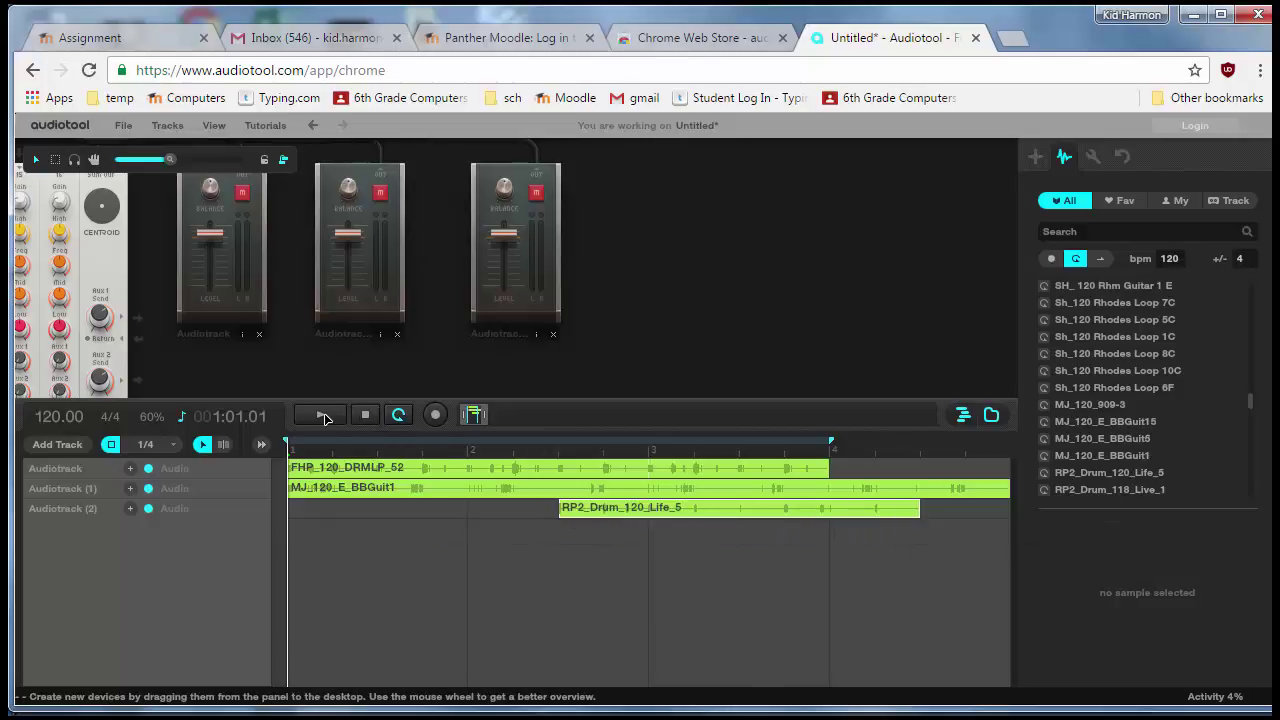
# Play the three-track song and pan the device desktop to the right
pyautogui.click(322, 416)
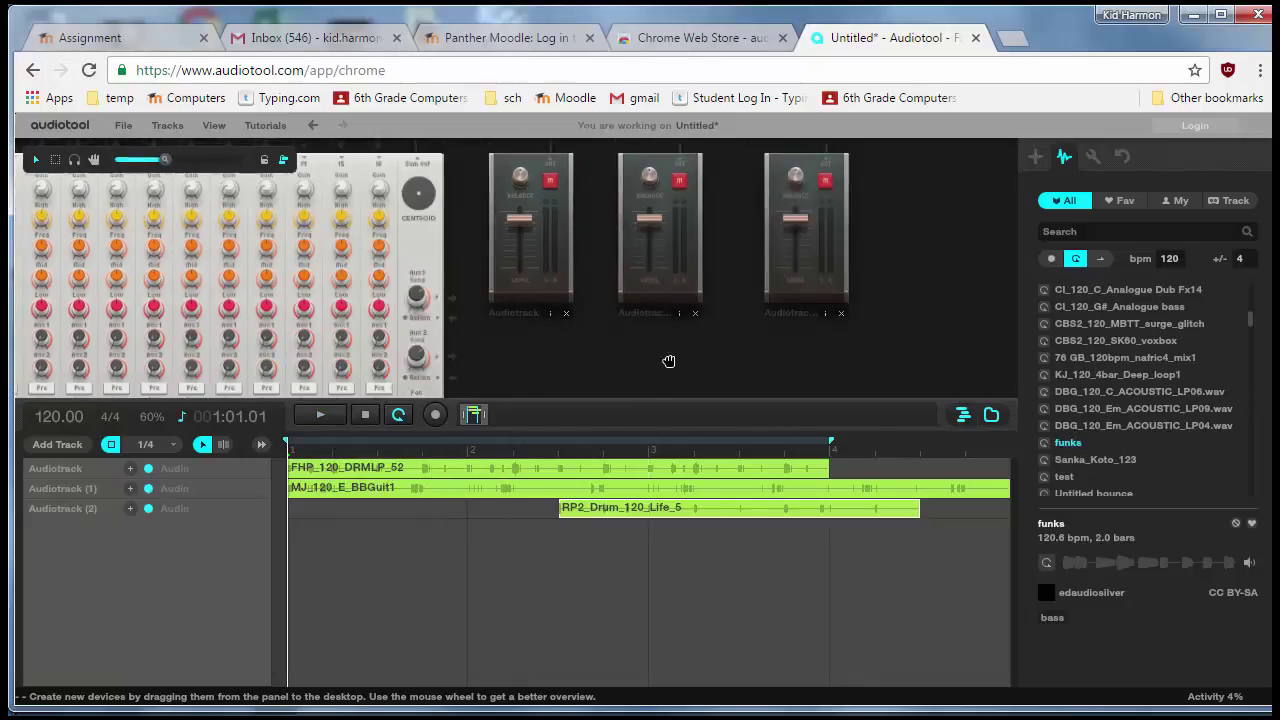
pyautogui.moveTo(669, 361); pyautogui.dragTo(753, 364)
pyautogui.scroll(2, 1058, 332)
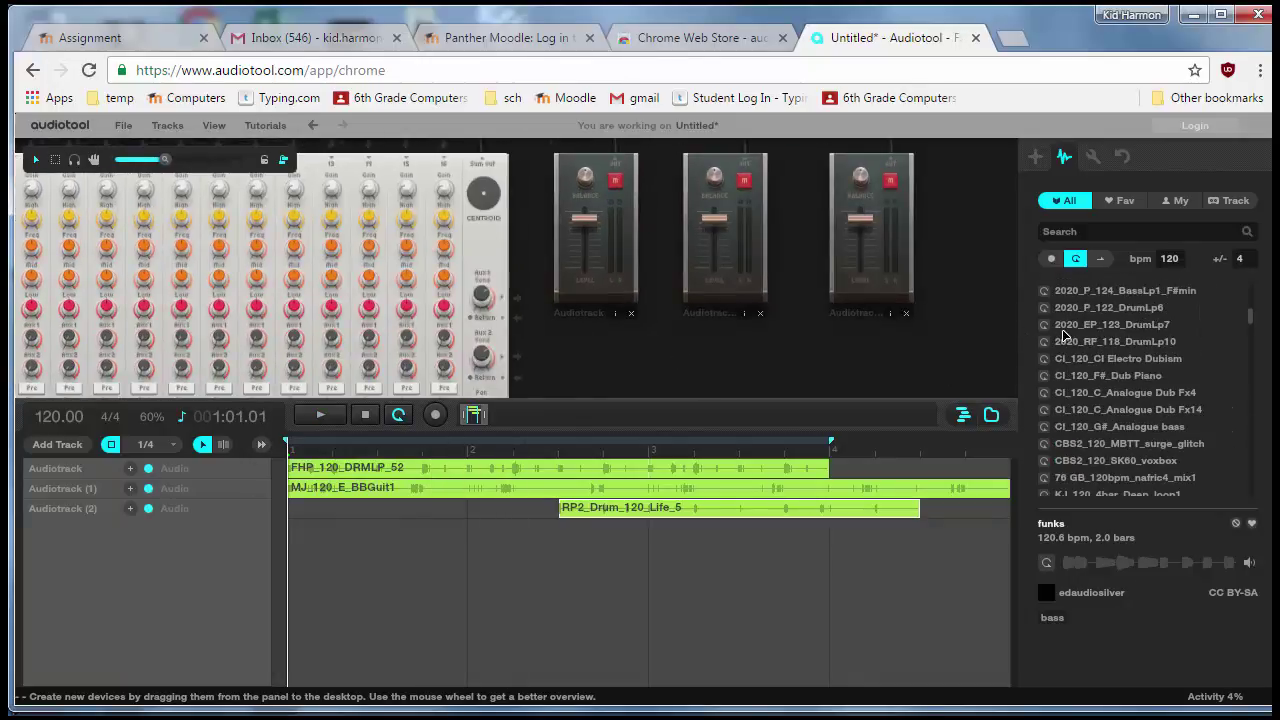
pyautogui.scroll(-2, 1058, 332)
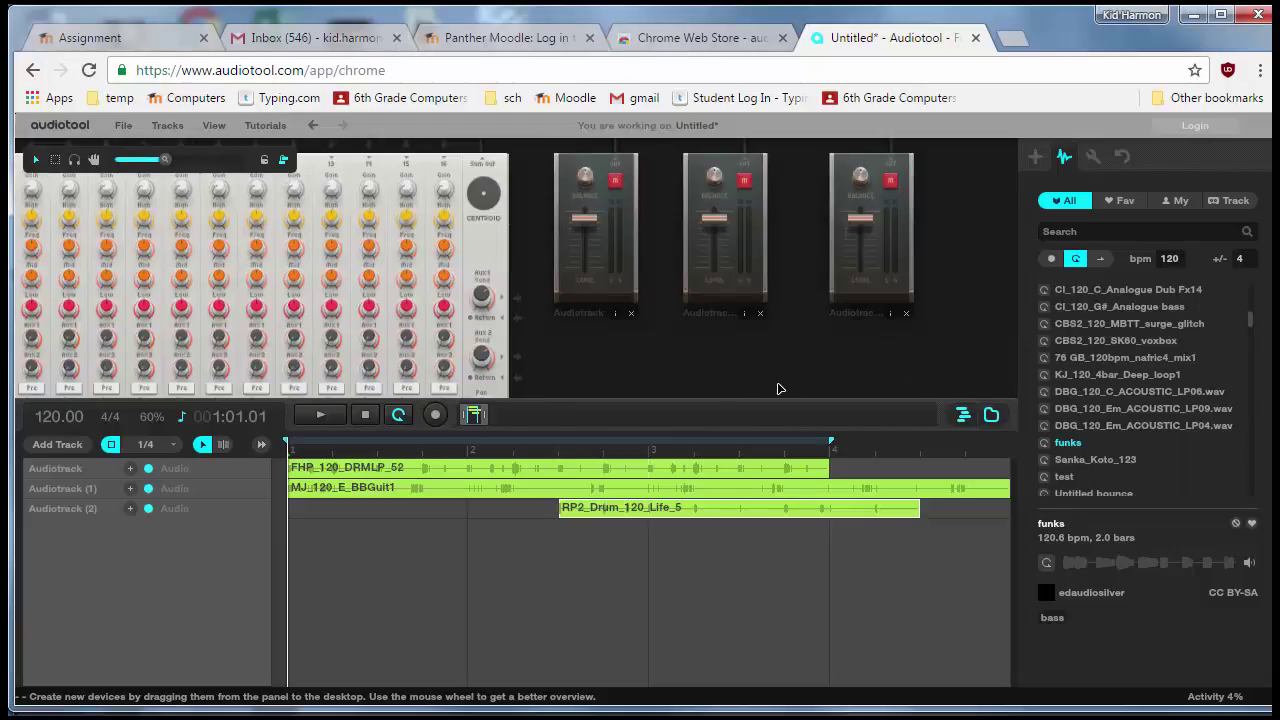
pyautogui.scroll(1, 668, 387)
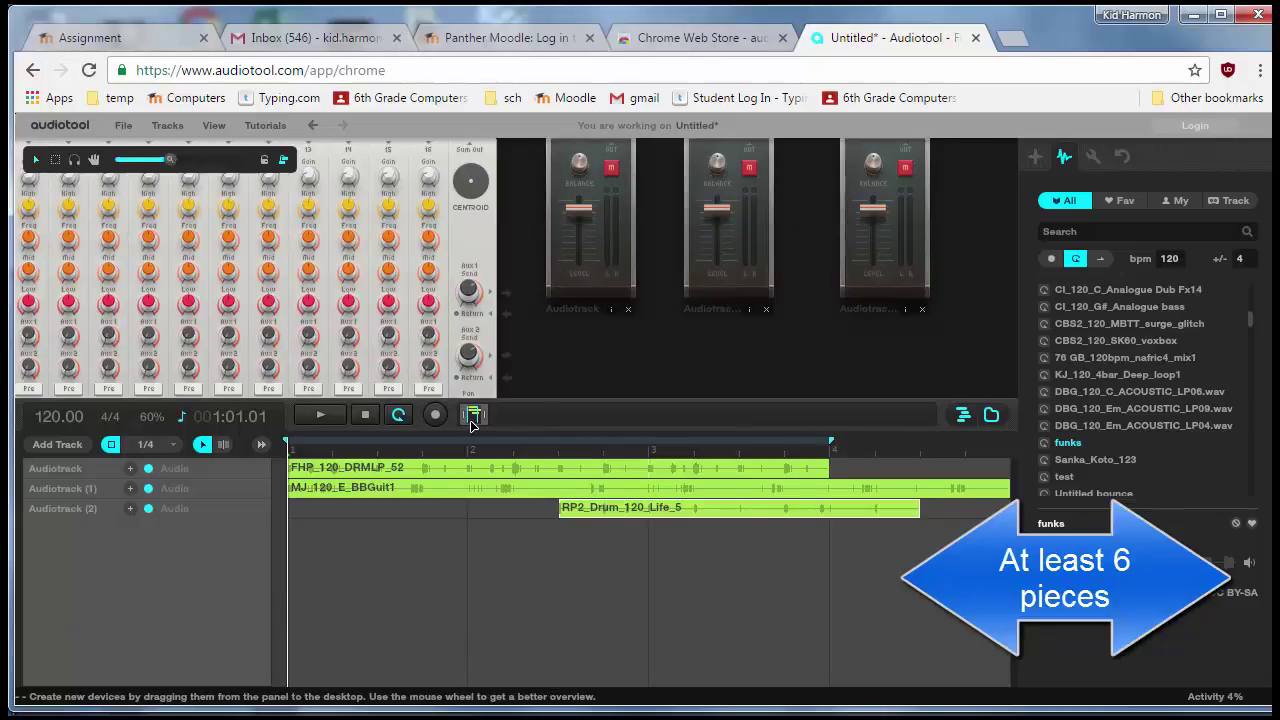
# Preview CBS2_120_SK60_voxbox and zoom and pan the desktop to view all devices
pyautogui.moveTo(474, 424)
pyautogui.mouseDown()
pyautogui.moveTo(490, 420)
pyautogui.moveTo(472, 420)
pyautogui.mouseUp()
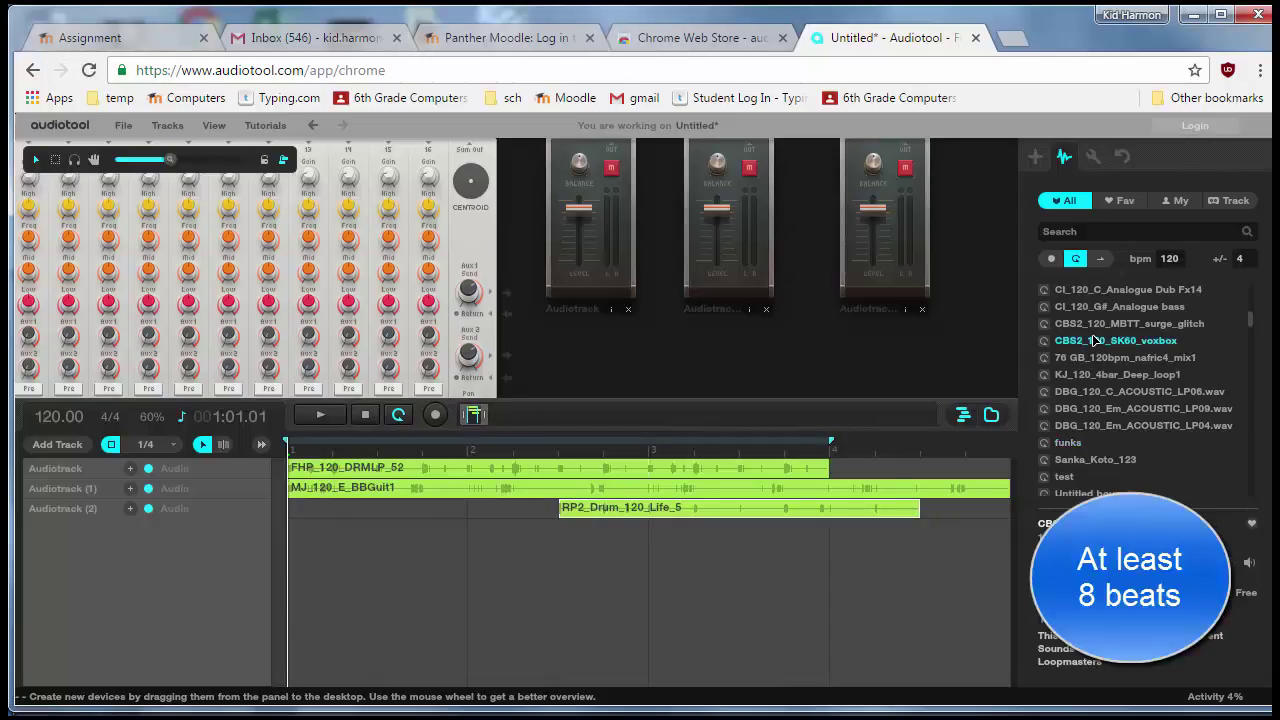
pyautogui.scroll(-5, 1100, 336)
pyautogui.scroll(4, 1103, 333)
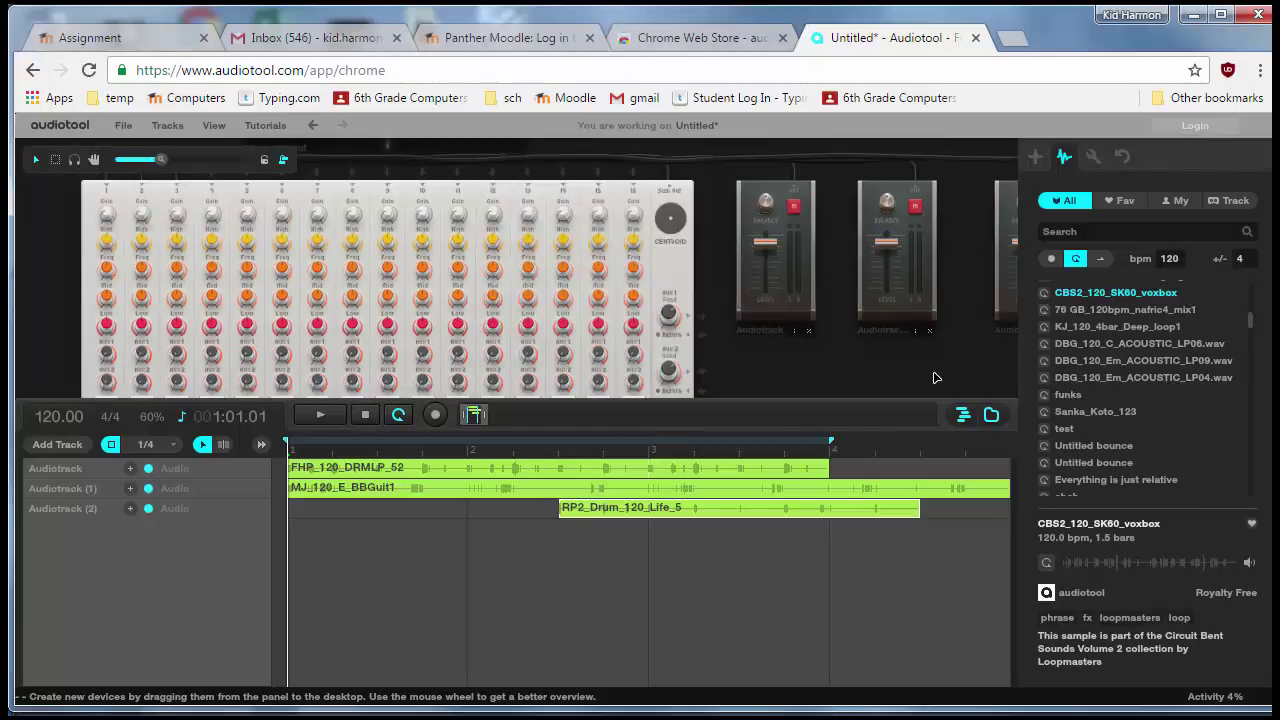
pyautogui.scroll(-5, 62, 301)
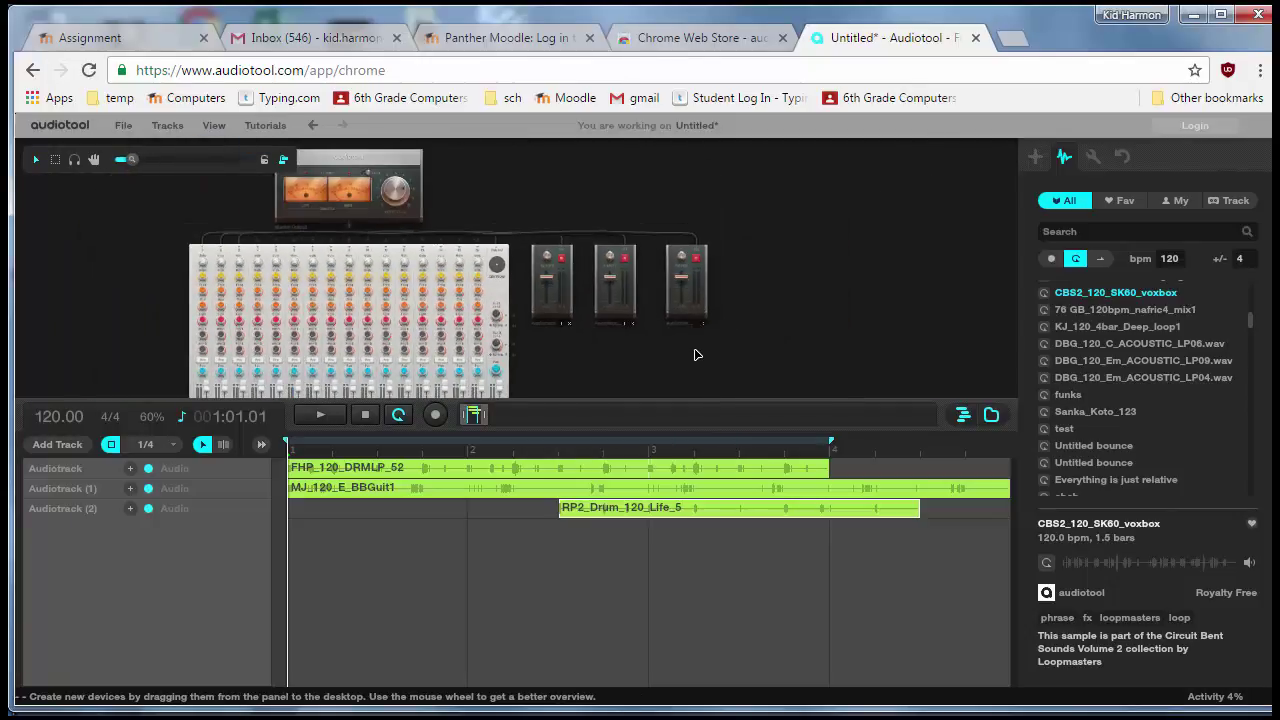
pyautogui.rightClick(697, 354)
pyautogui.scroll(4, 830, 255)
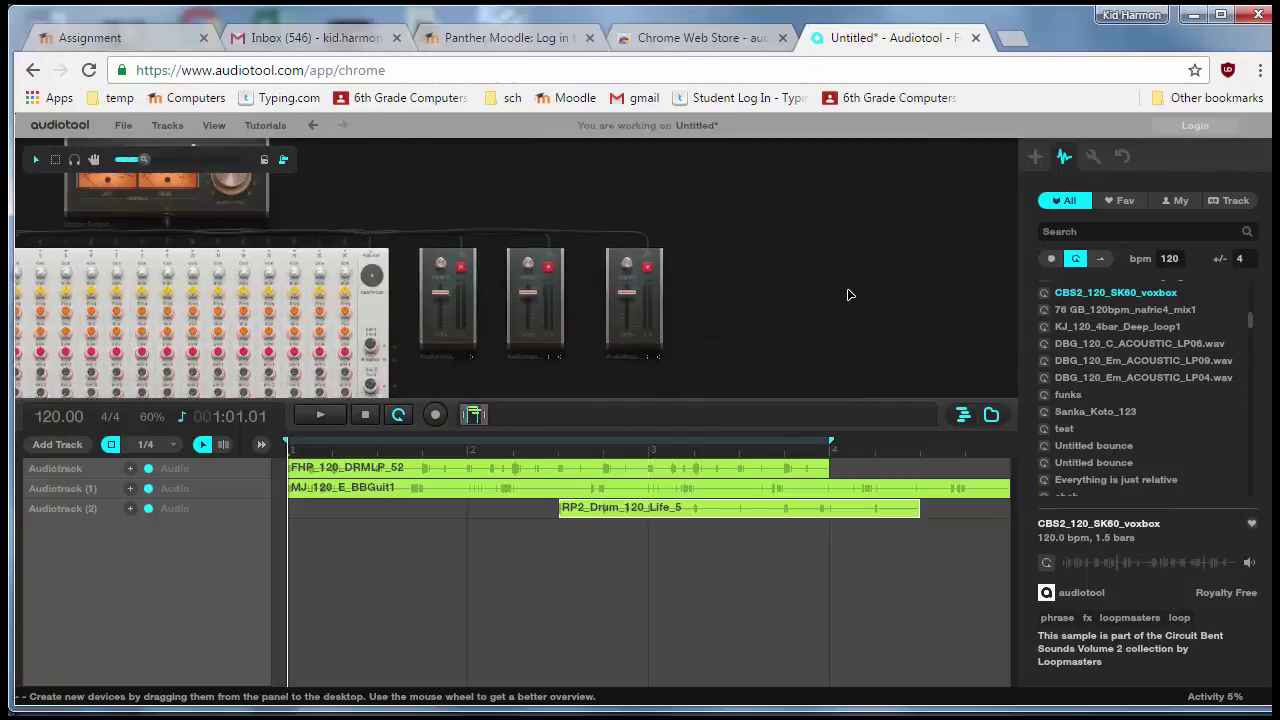
pyautogui.scroll(-3, 847, 295)
pyautogui.rightClick(826, 278)
pyautogui.moveTo(826, 249); pyautogui.dragTo(892, 284)
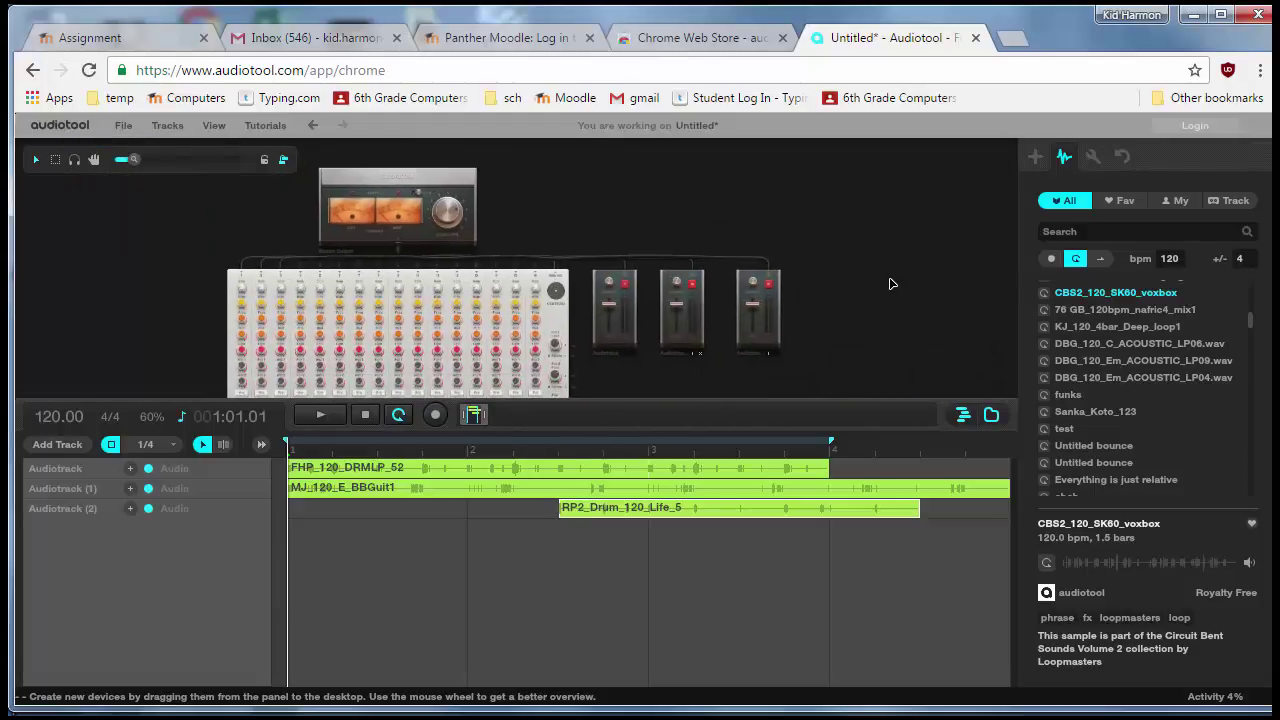
# Preview DBG_120_C_ACOUSTIC_LP06.wav, then add it as a fourth audio track
pyautogui.click(1132, 345)
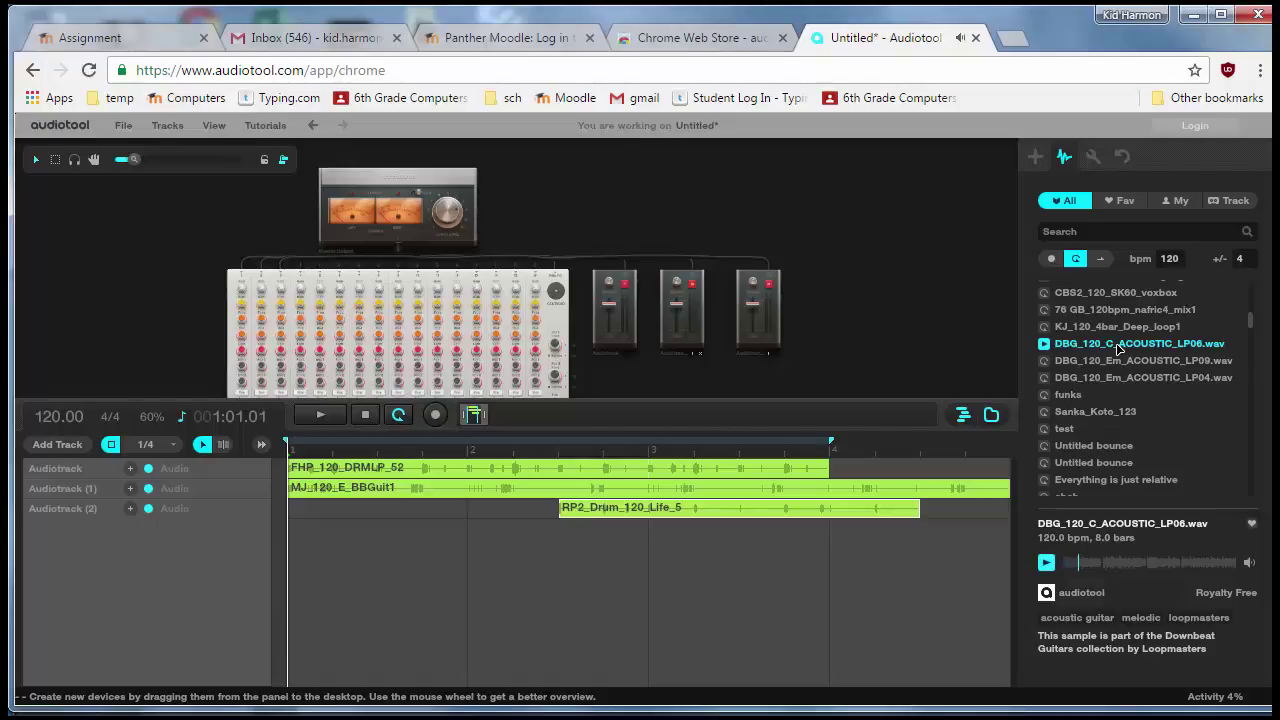
pyautogui.click(1046, 563)
pyautogui.scroll(-2, 194, 294)
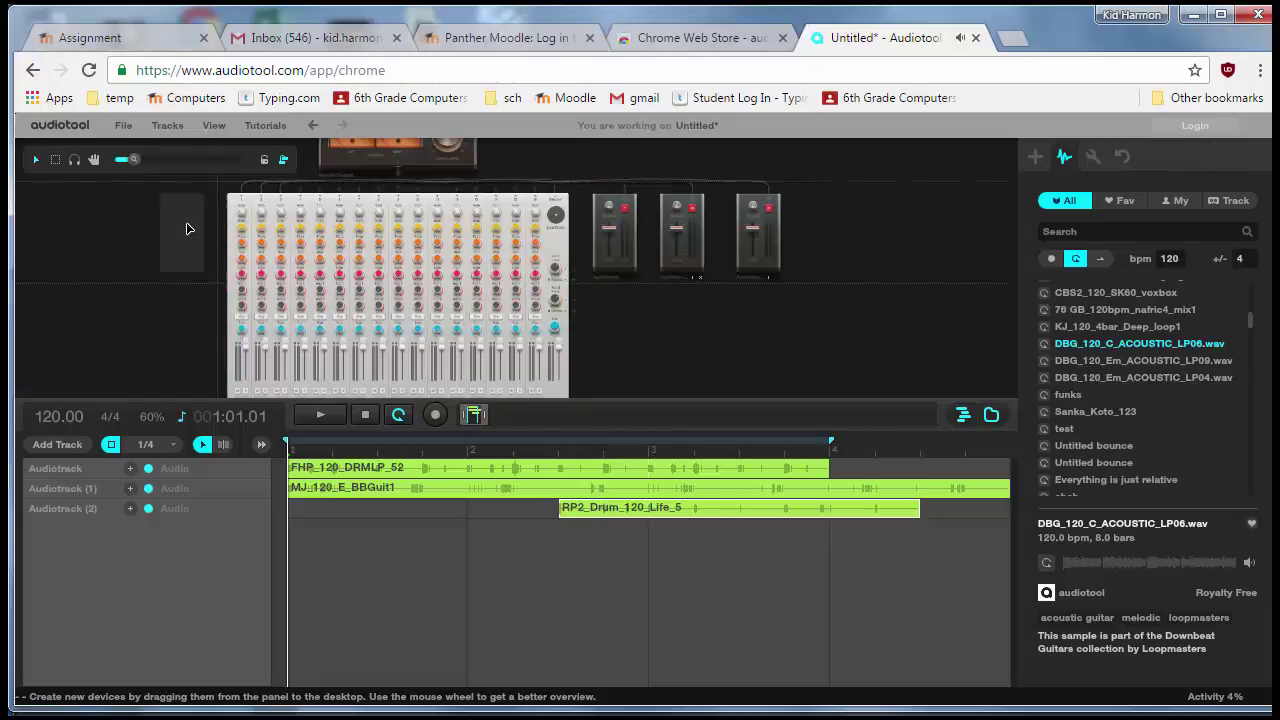
pyautogui.scroll(-1, 183, 233)
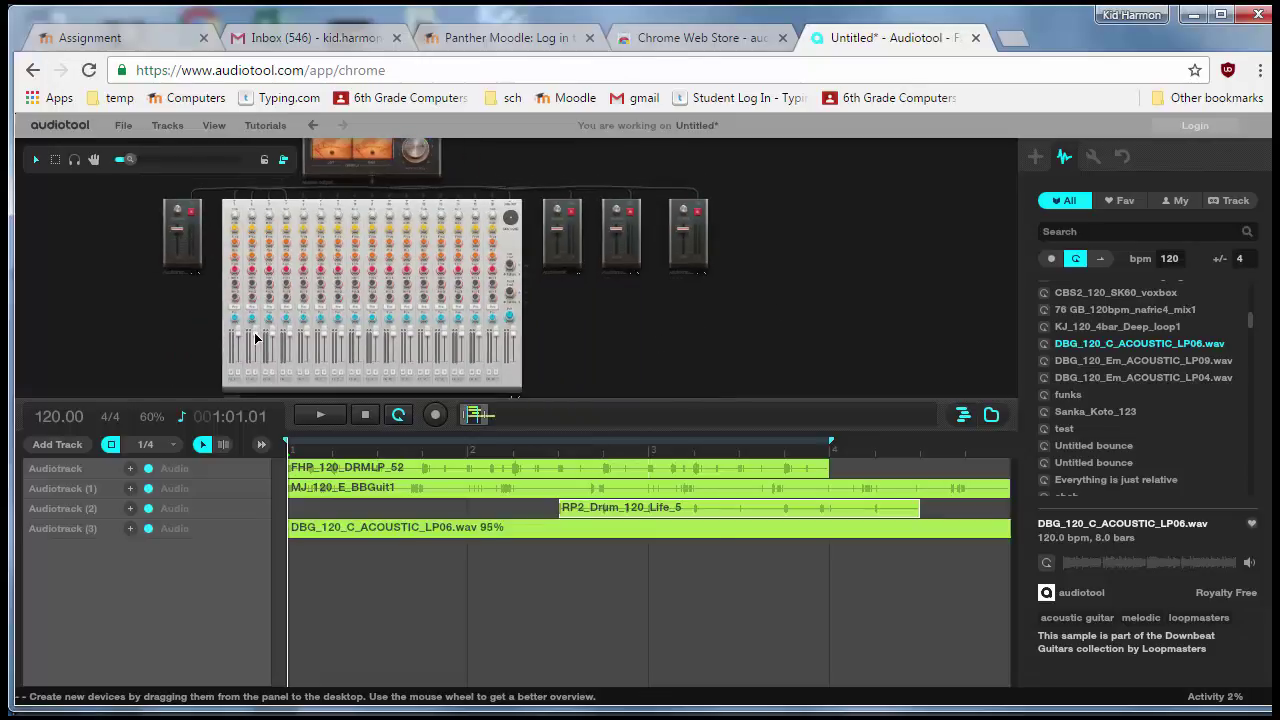
pyautogui.scroll(3, 258, 341)
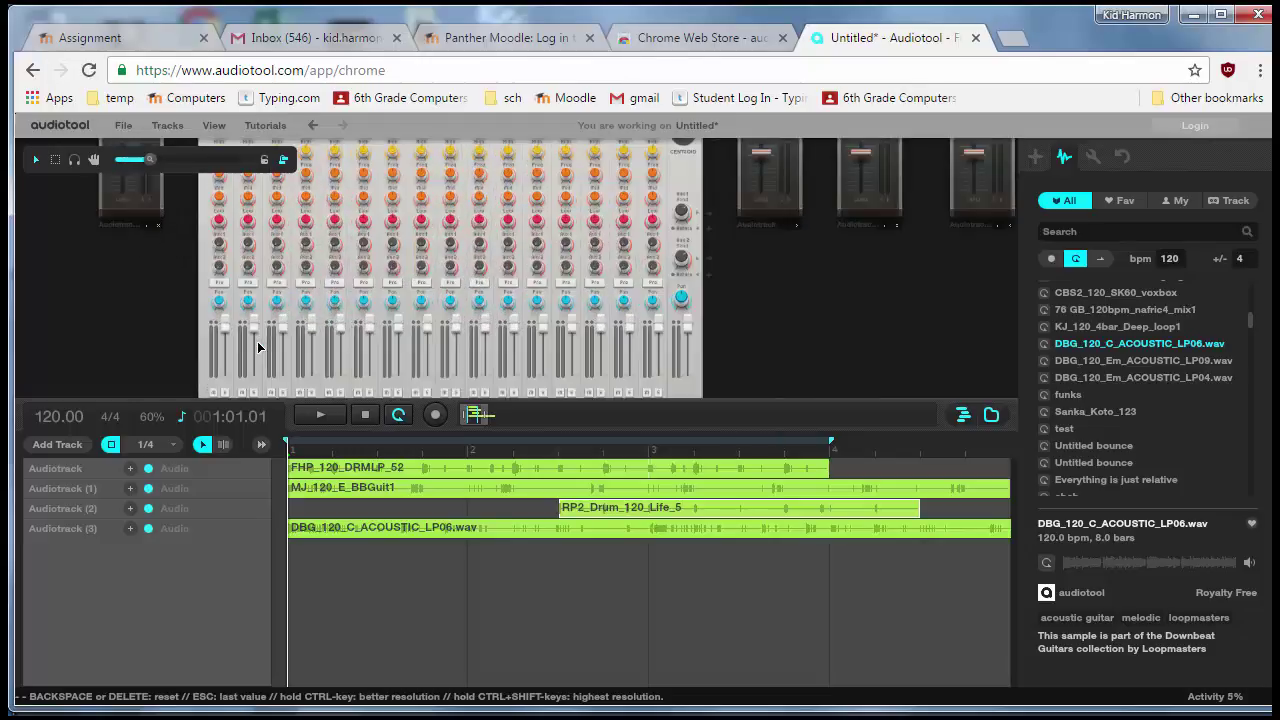
# Lower the second mixer channel's fader
pyautogui.moveTo(256, 336); pyautogui.dragTo(252, 348)
pyautogui.scroll(-3, 282, 256)
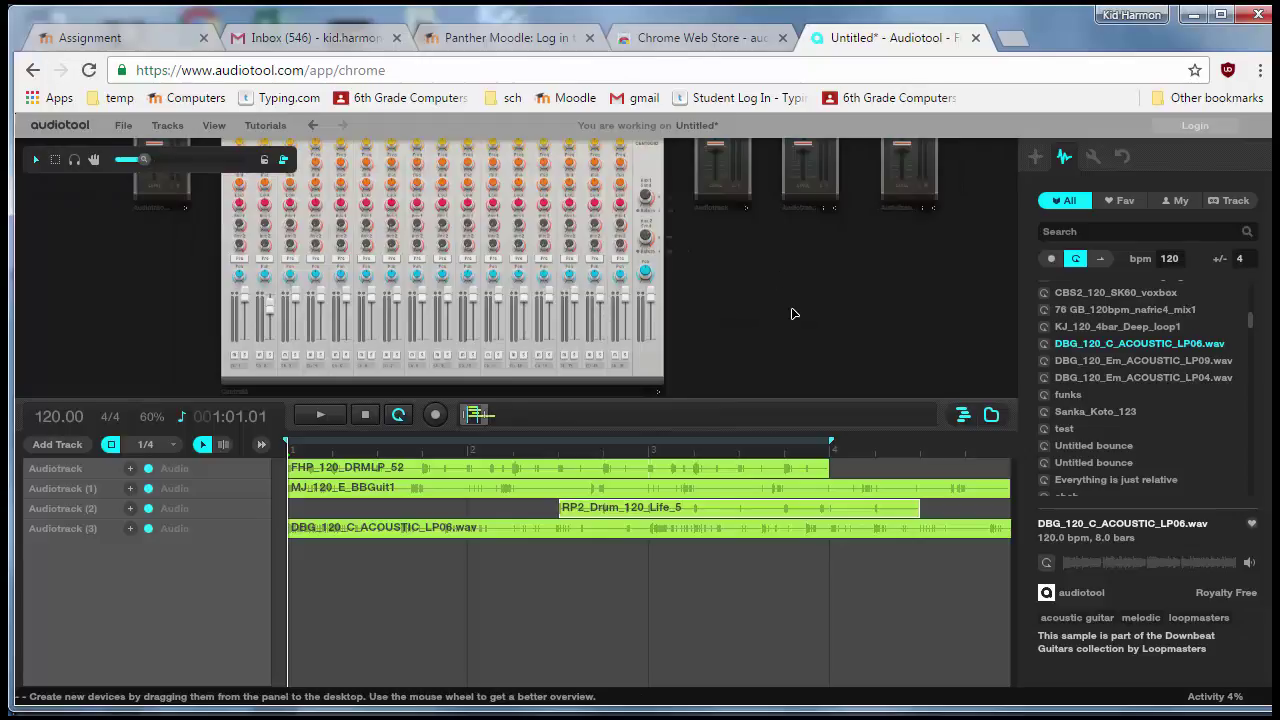
pyautogui.scroll(-3, 803, 282)
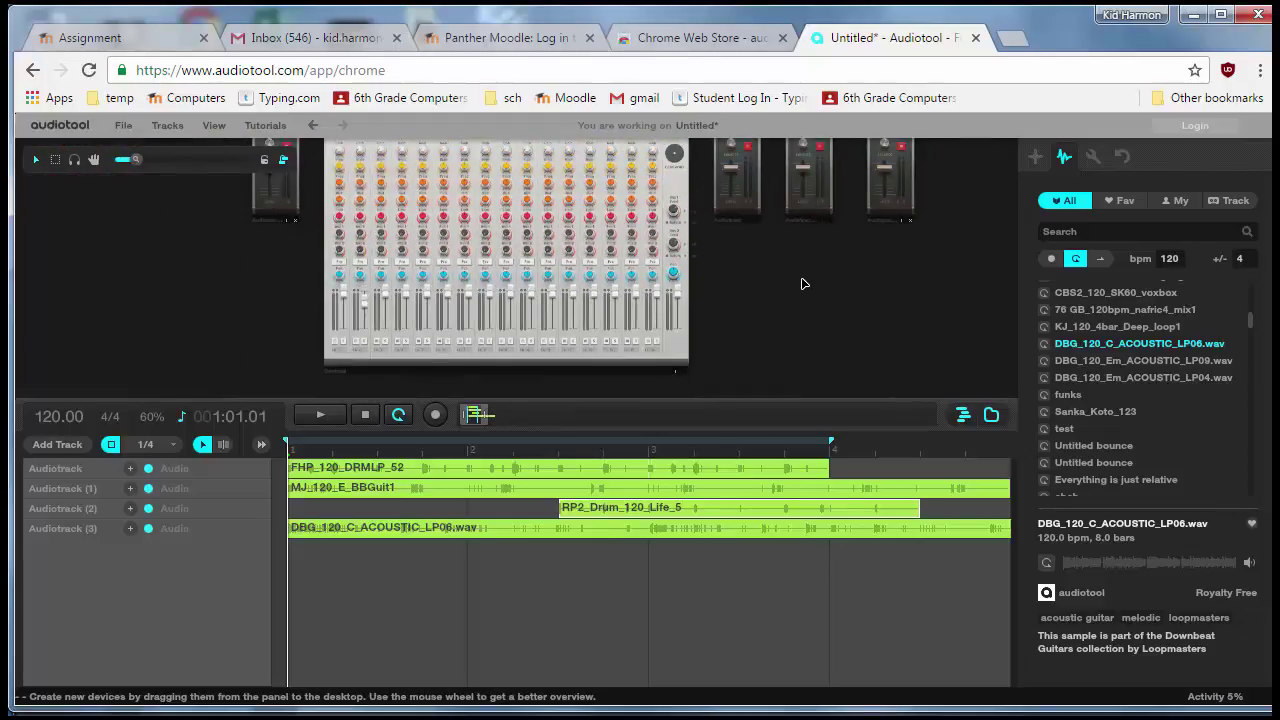
pyautogui.rightClick(165, 268)
pyautogui.click(168, 222)
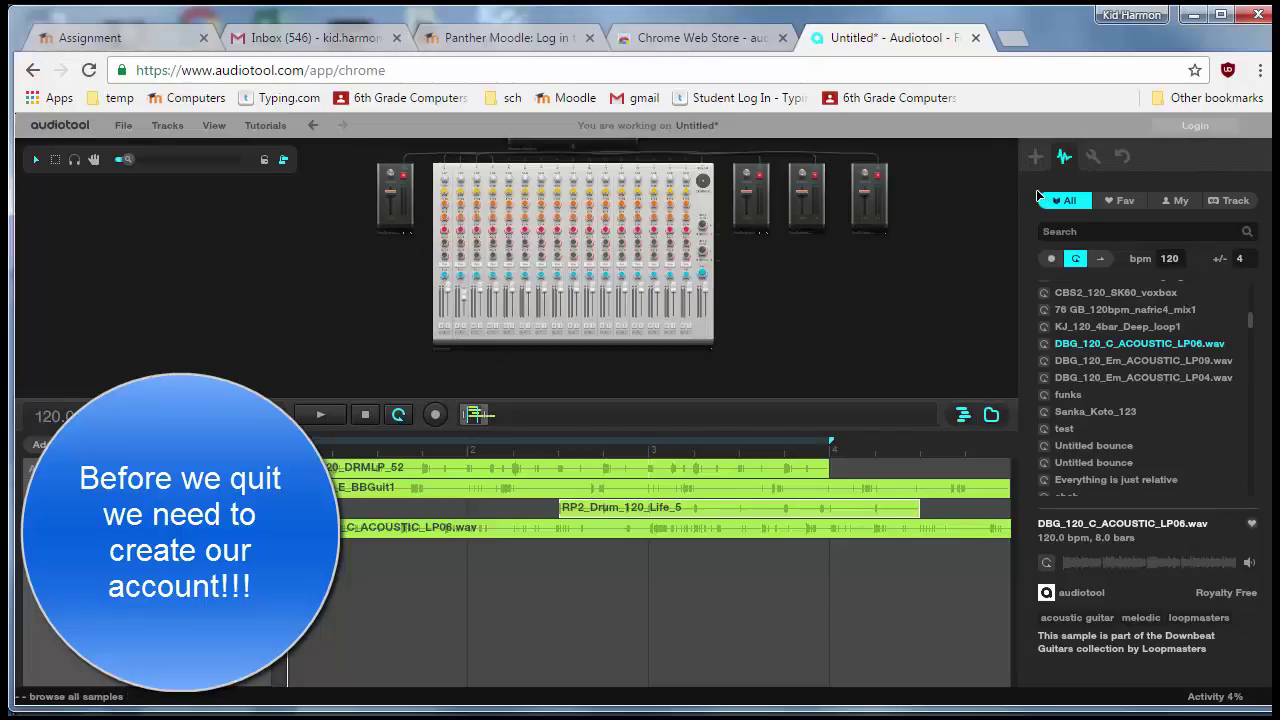
# Sign in to Audiotool with a Google account and grant it access
pyautogui.click(1197, 128)
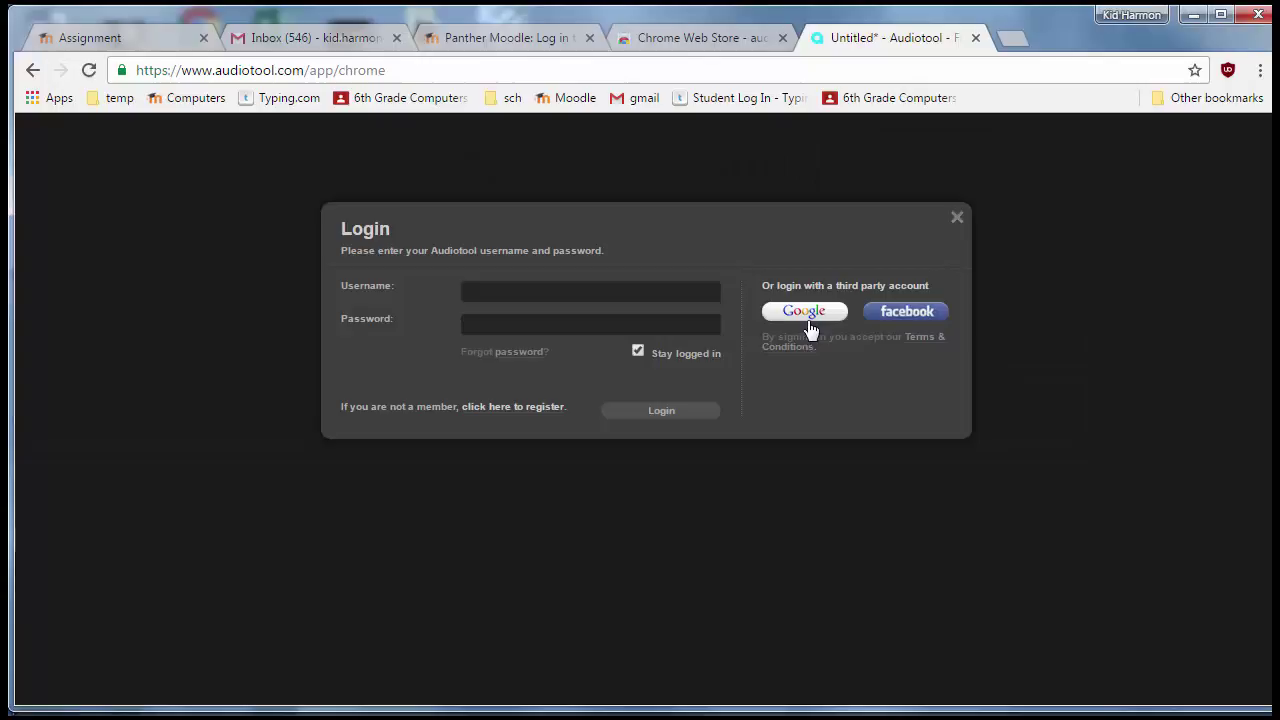
pyautogui.click(838, 313)
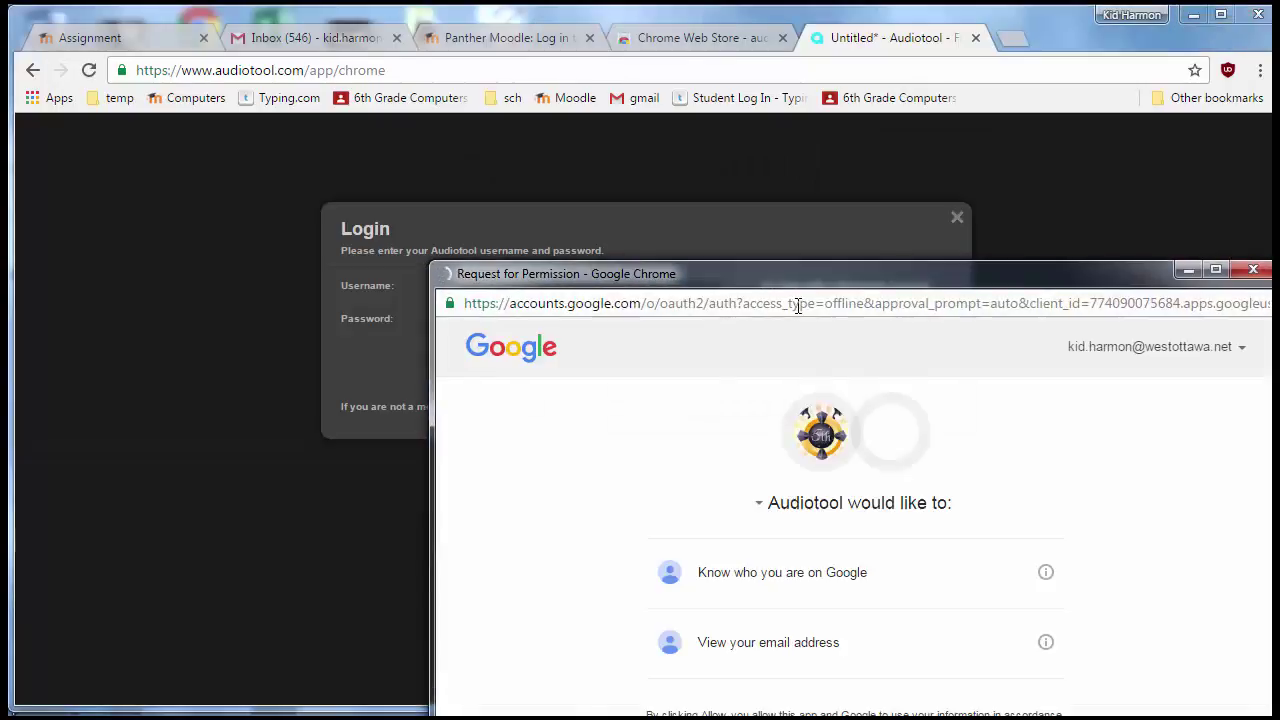
pyautogui.moveTo(809, 276); pyautogui.dragTo(632, 44)
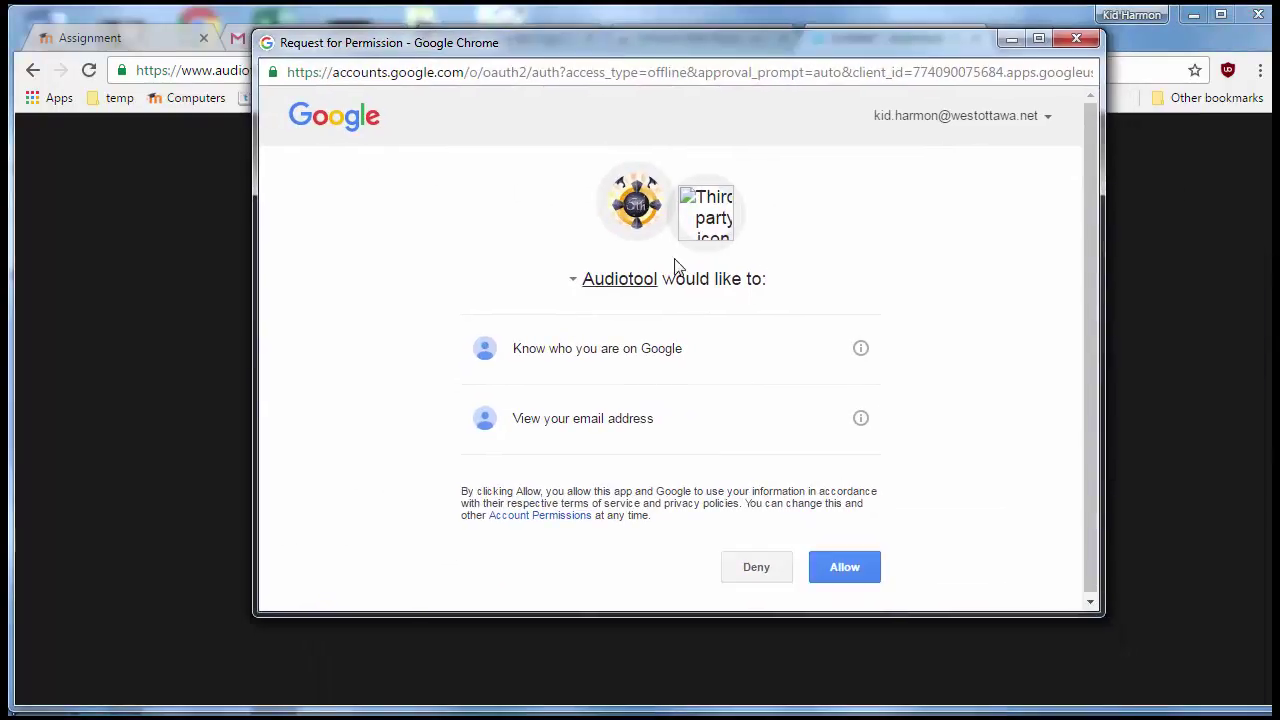
pyautogui.click(837, 566)
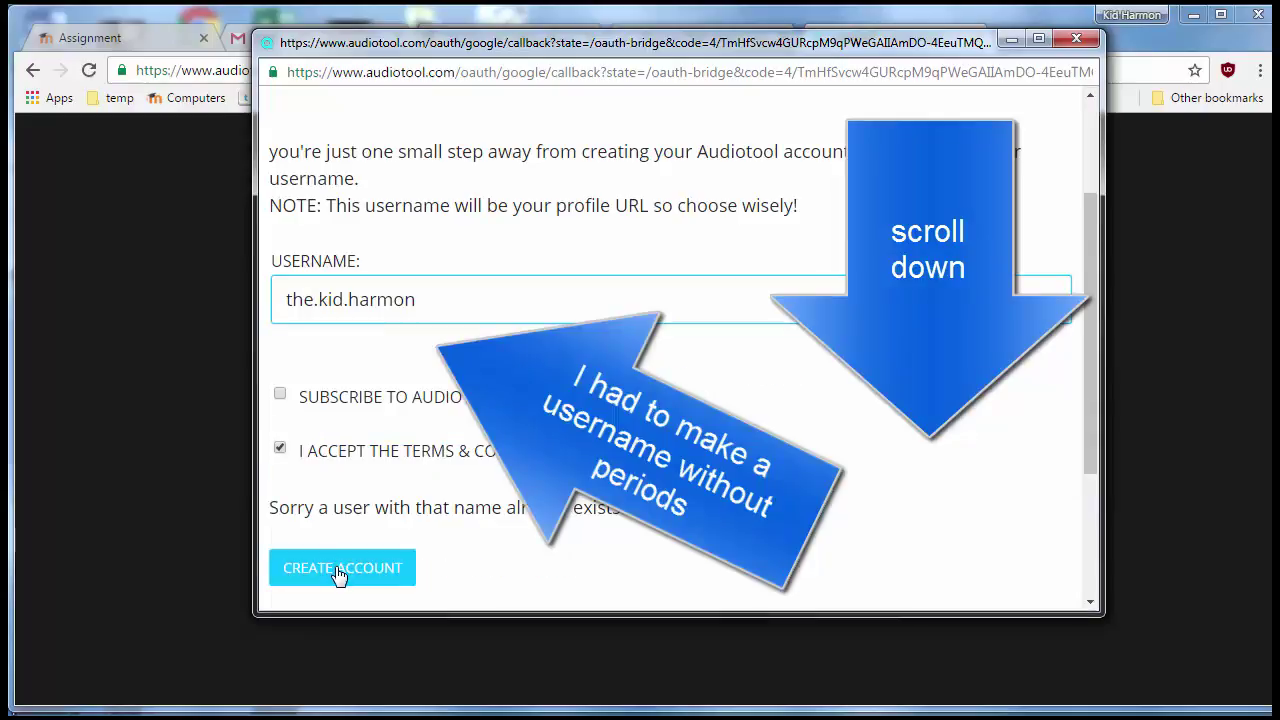
# Create the Audiotool account with a chosen username, then open the popular tracks charts
pyautogui.click(339, 573)
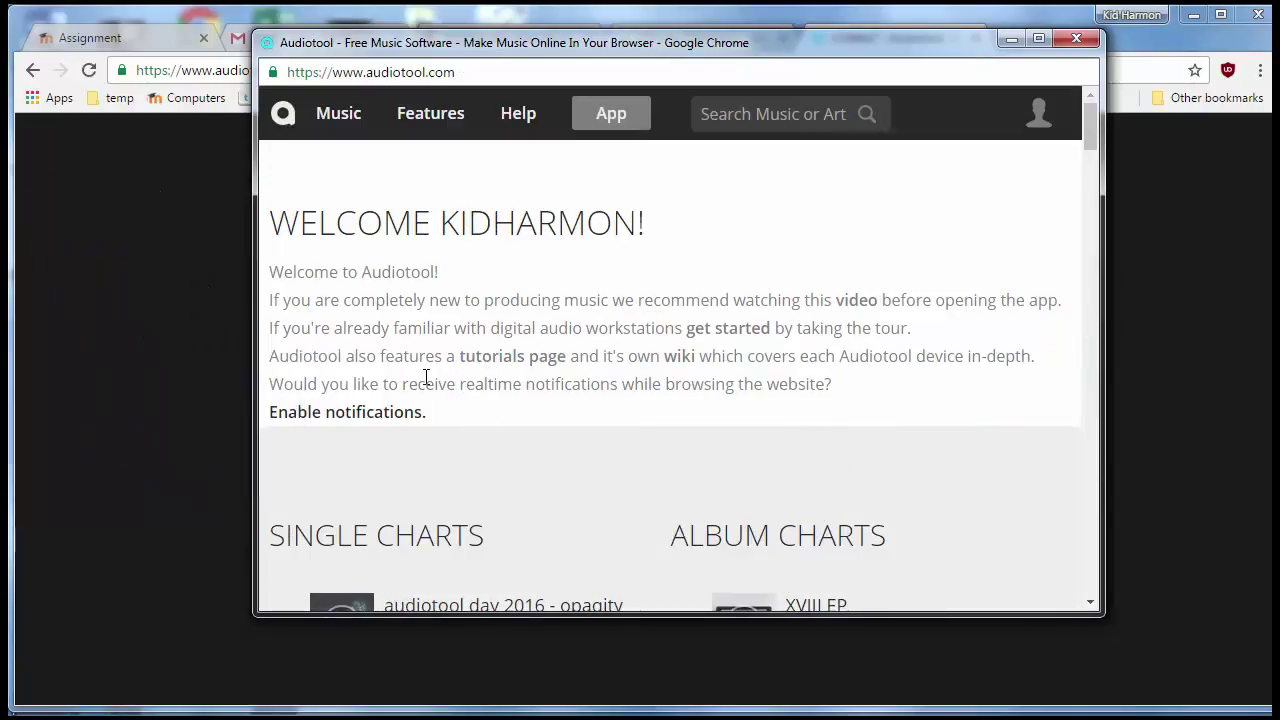
pyautogui.scroll(-1, 431, 376)
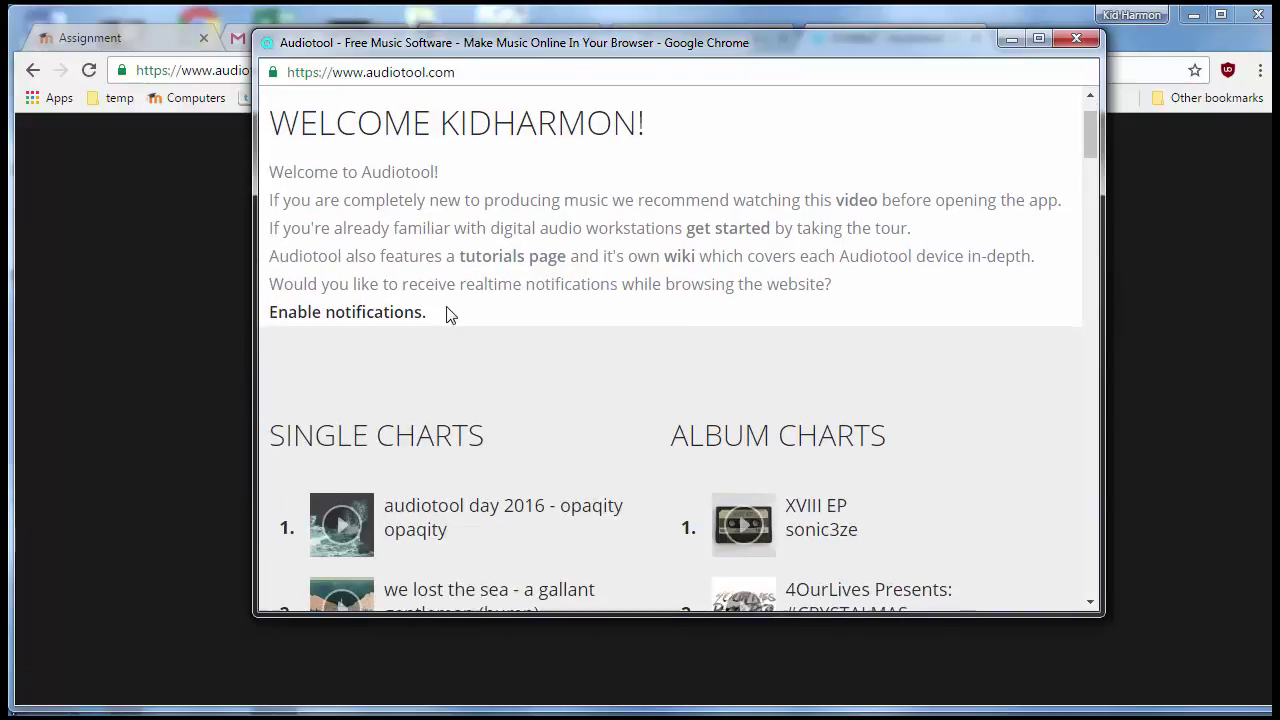
pyautogui.scroll(1, 450, 310)
pyautogui.scroll(-2, 450, 310)
pyautogui.click(449, 322)
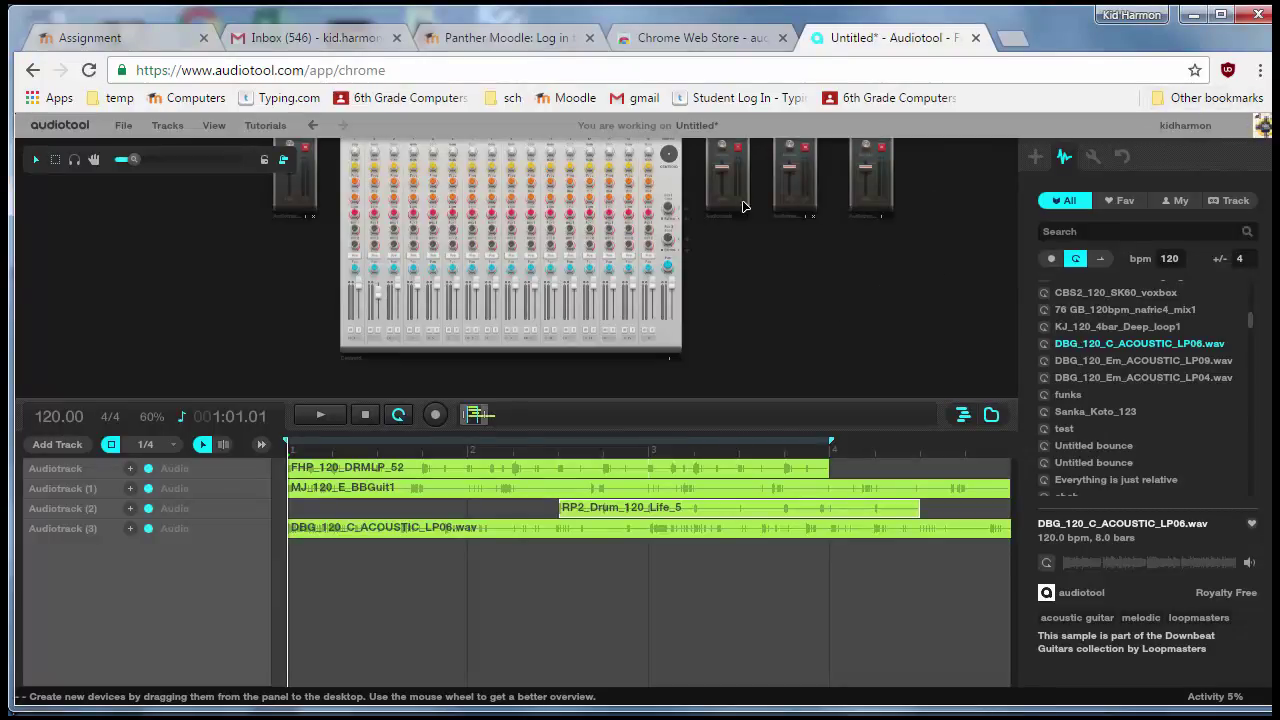
# In the song properties, set the title 'ModTech Jam 1' and description 'This is my first test song'
pyautogui.scroll(1, 224, 224)
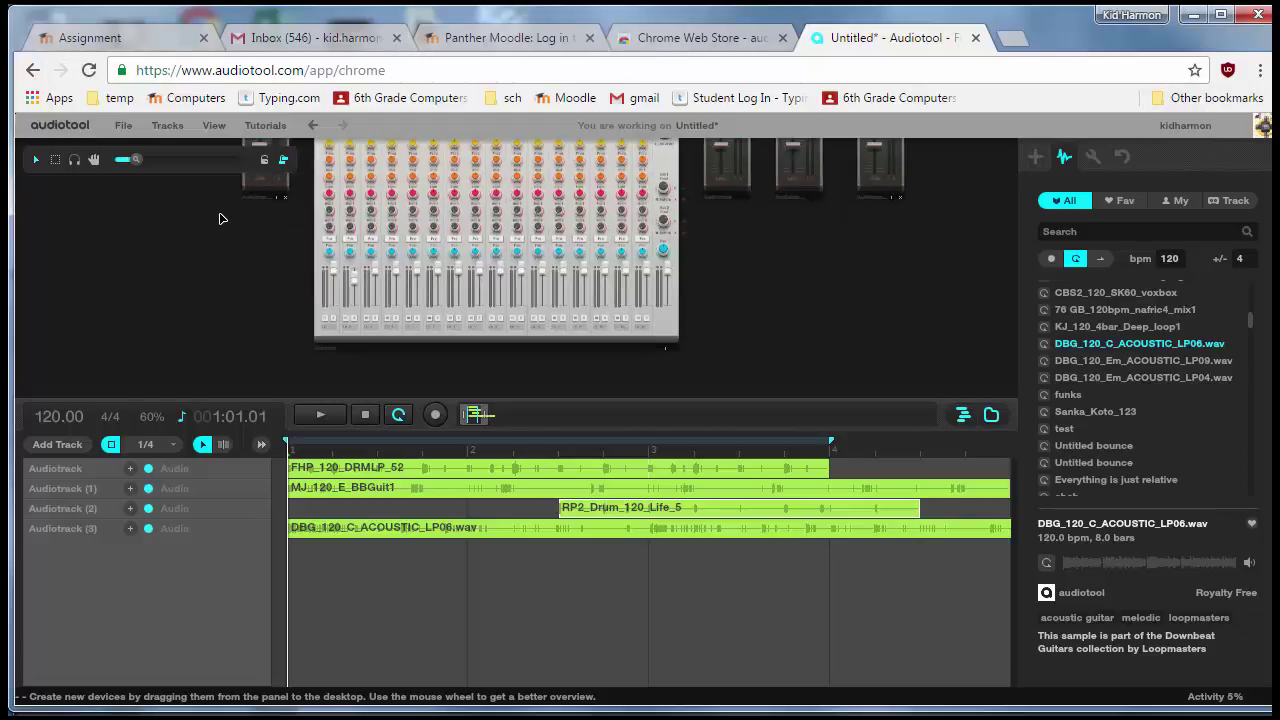
pyautogui.click(703, 128)
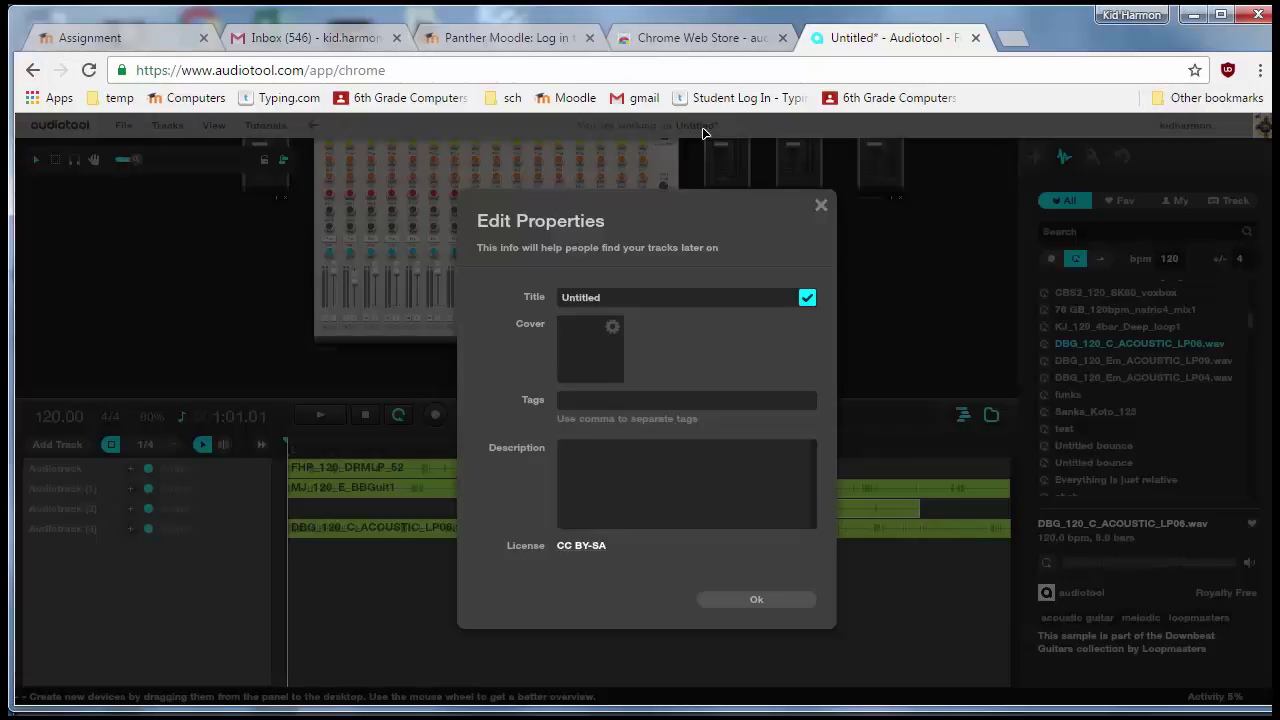
pyautogui.click(628, 302)
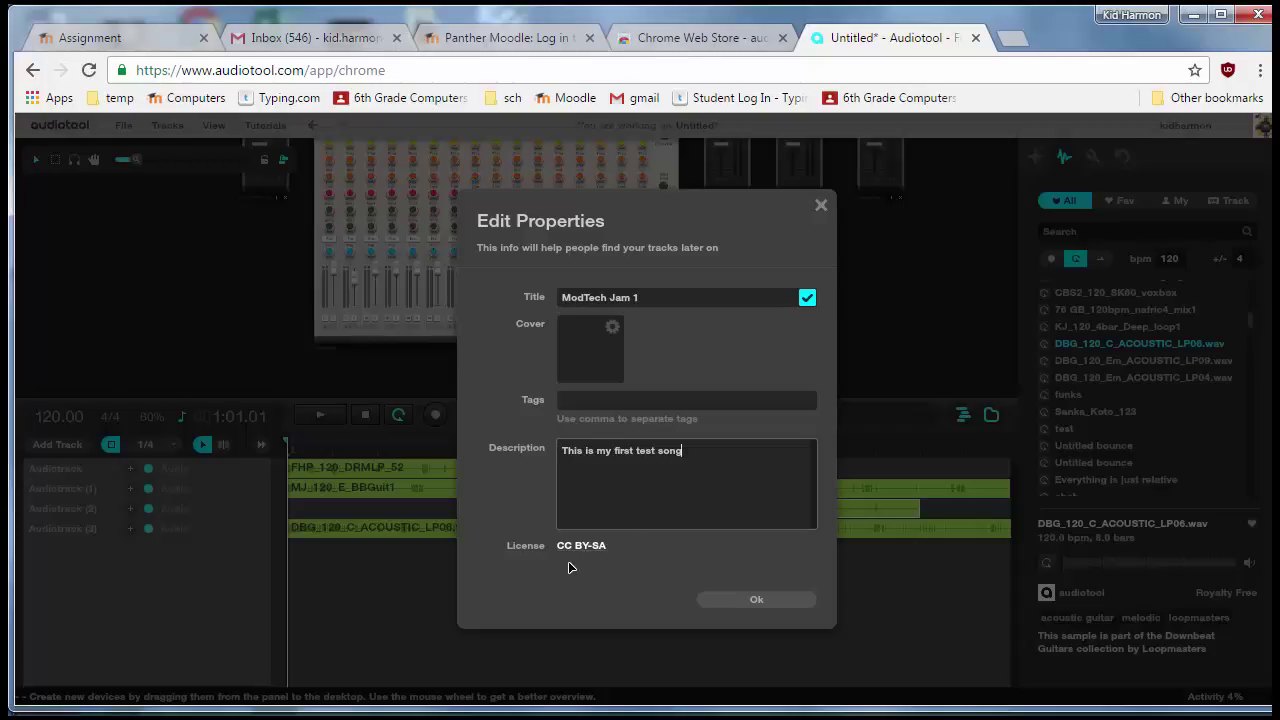
pyautogui.click(770, 605)
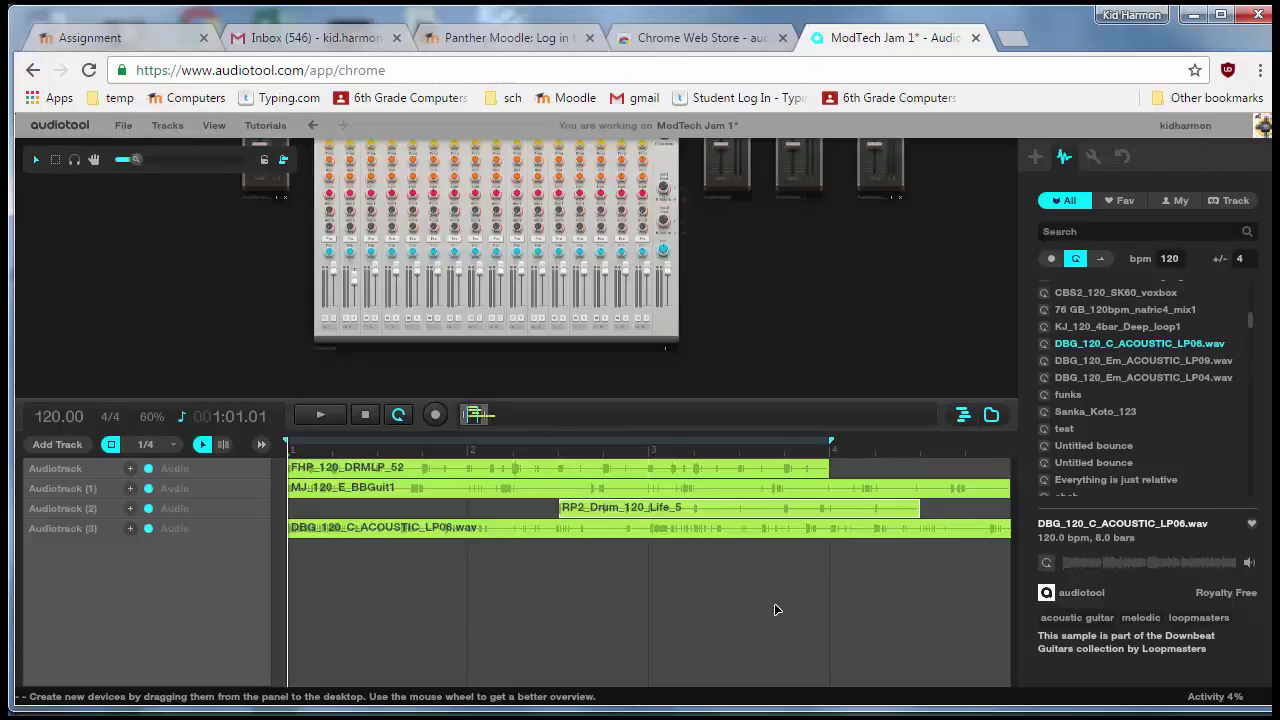
# Save 'ModTech Jam 1' as a private draft and dismiss the Draft Created confirmation
pyautogui.click(123, 130)
pyautogui.click(140, 180)
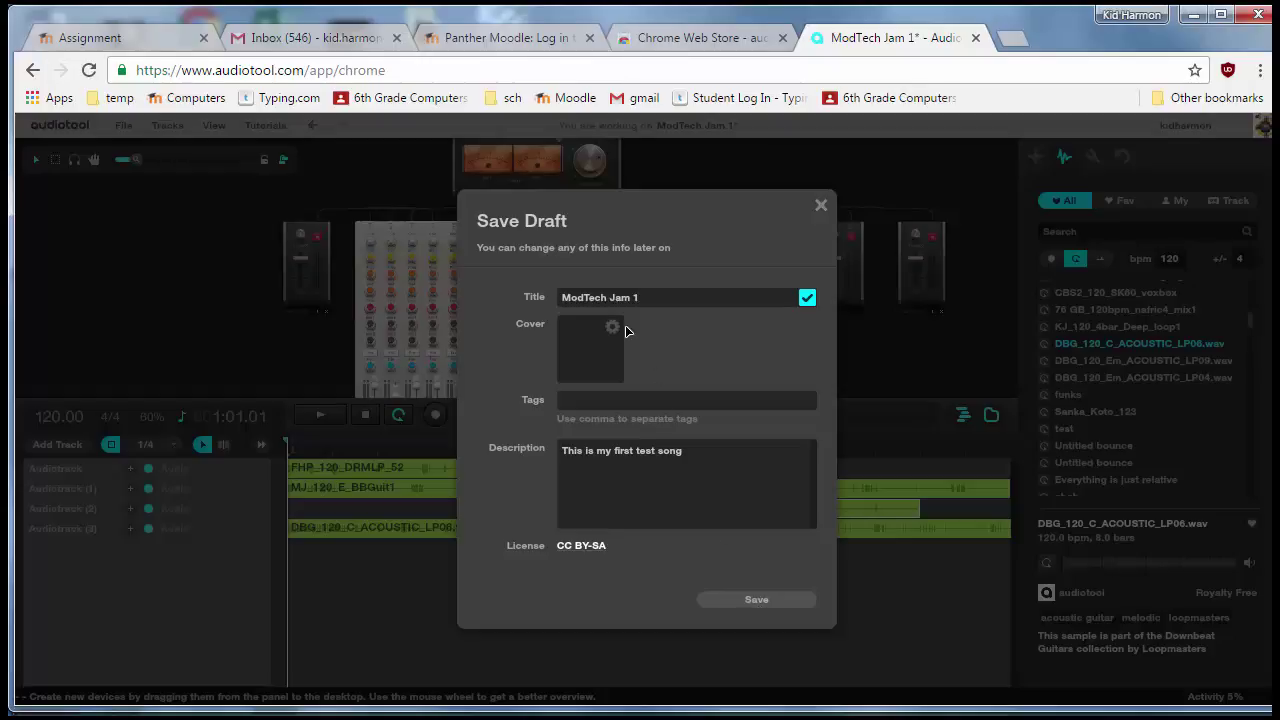
pyautogui.click(758, 603)
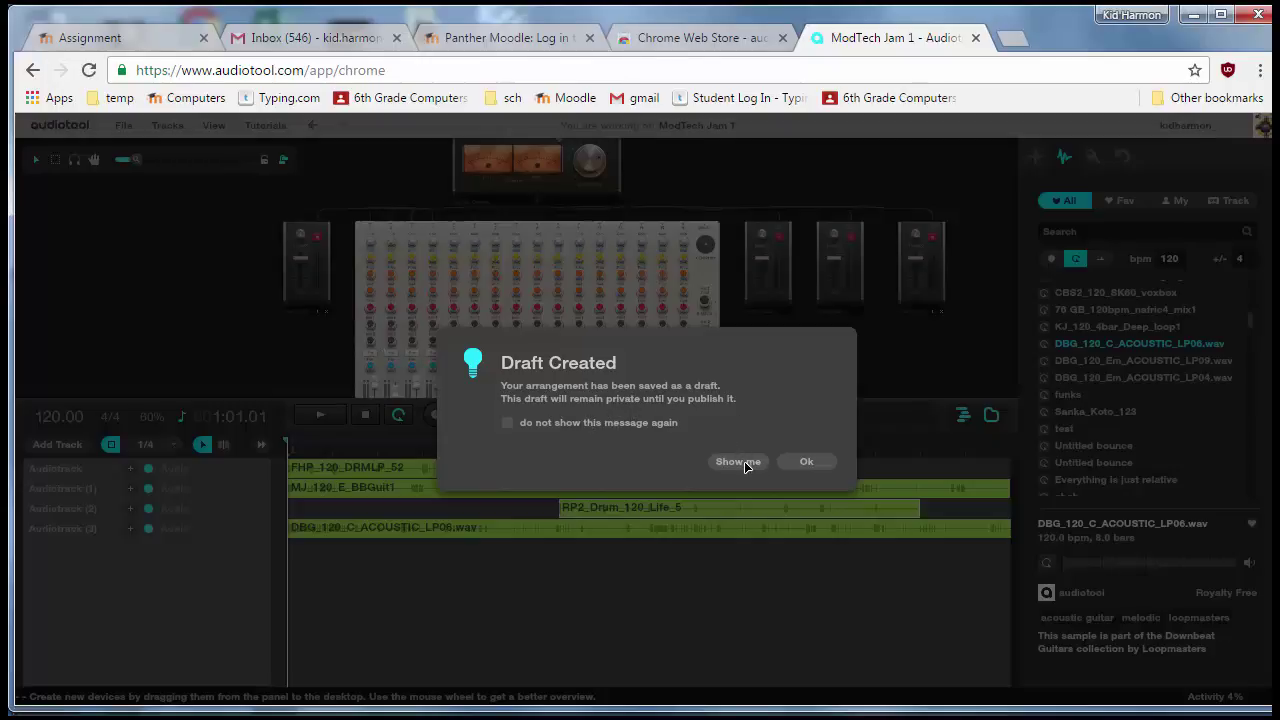
pyautogui.click(805, 463)
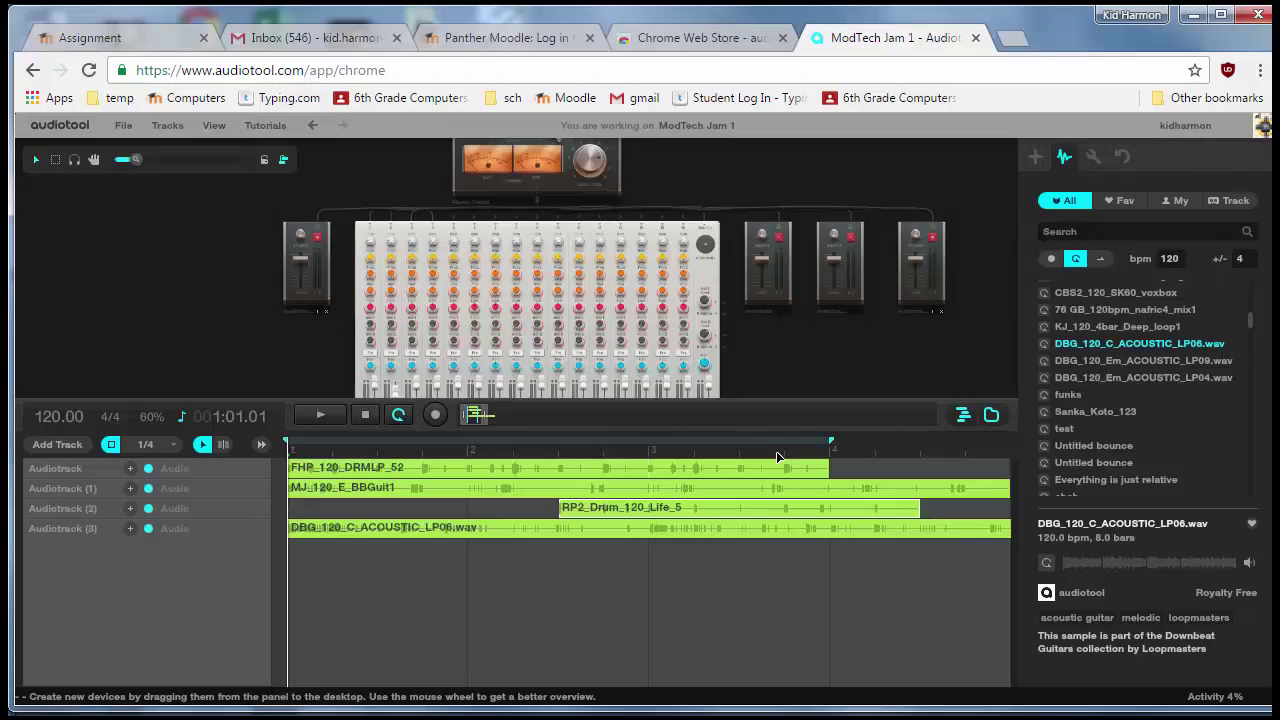
pyautogui.click(123, 125)
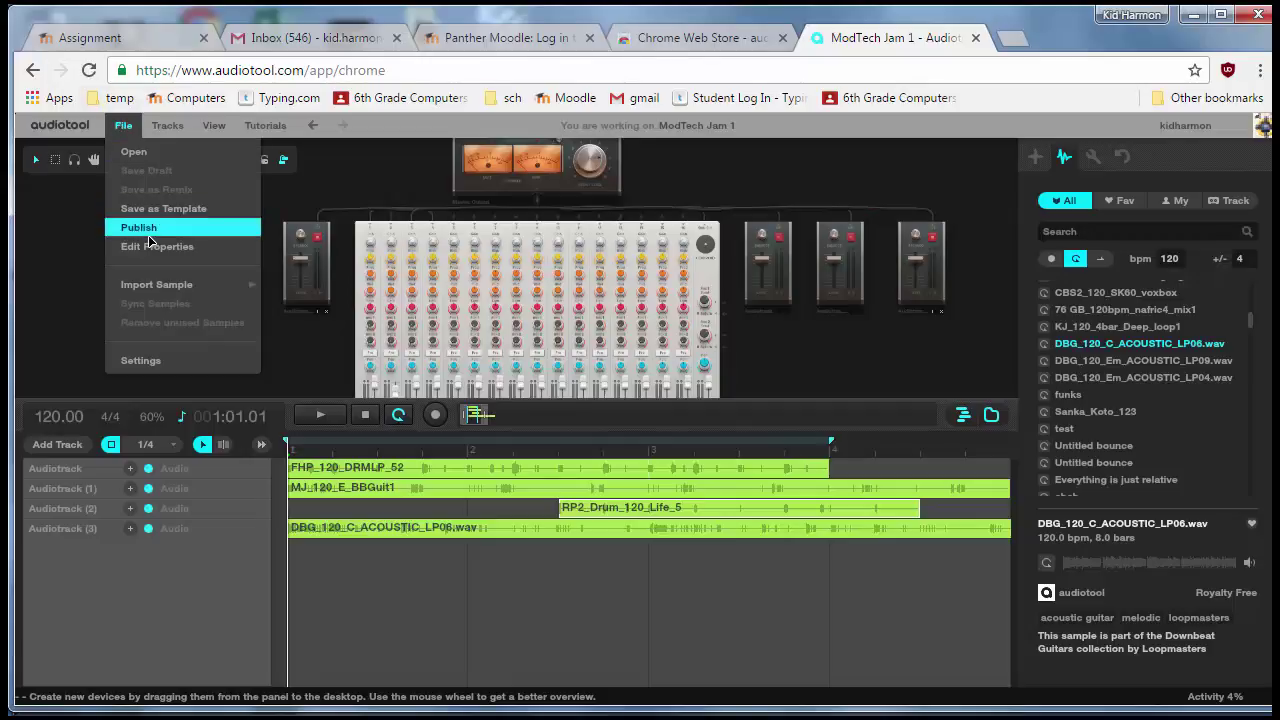
pyautogui.click(952, 354)
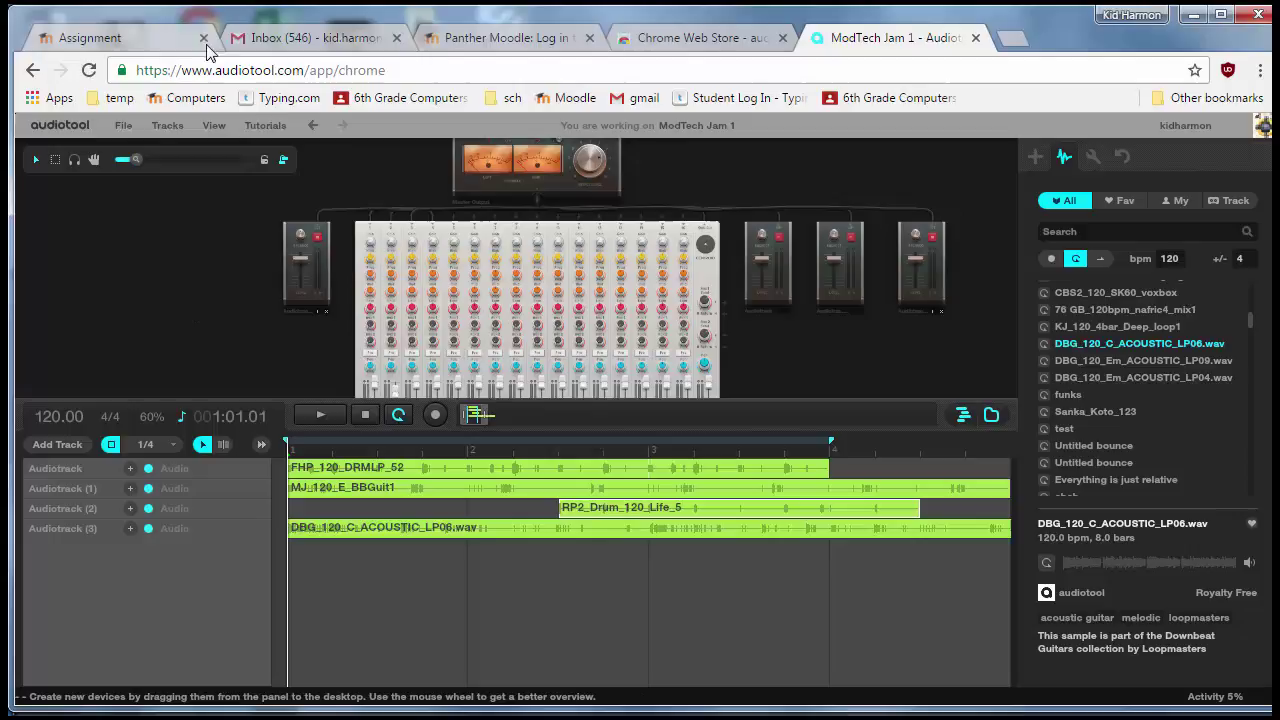
pyautogui.click(44, 100)
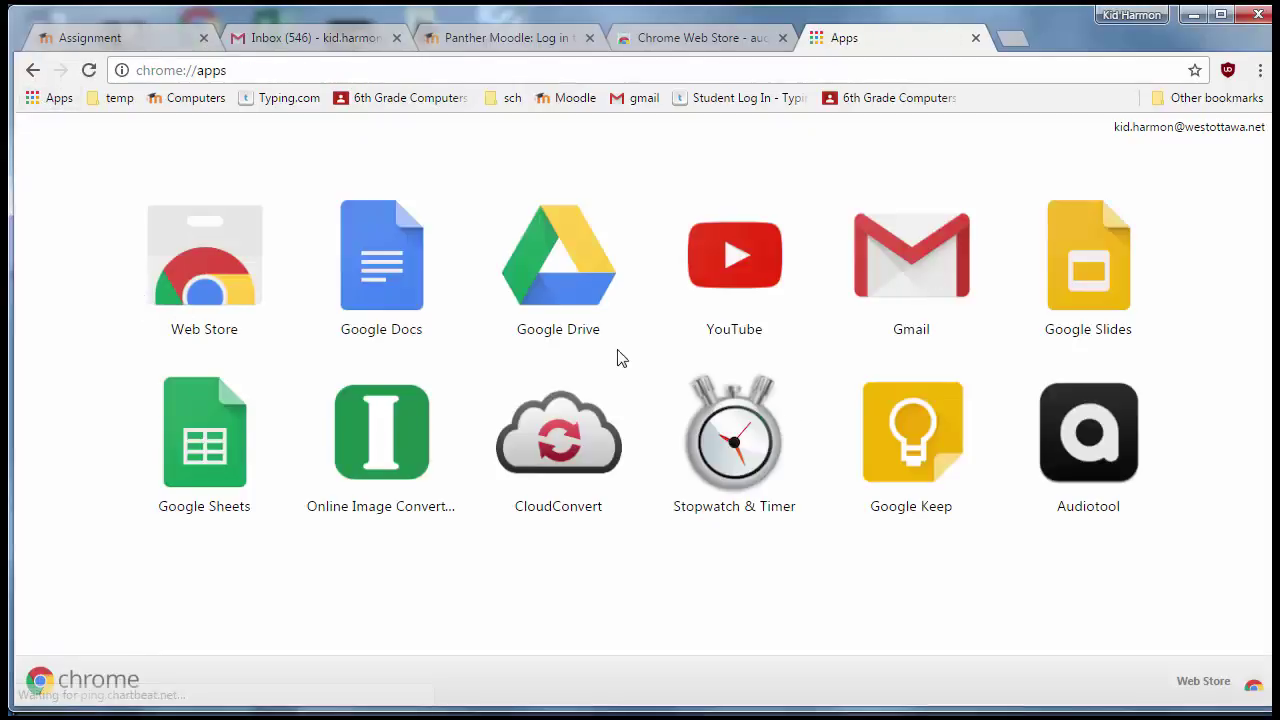